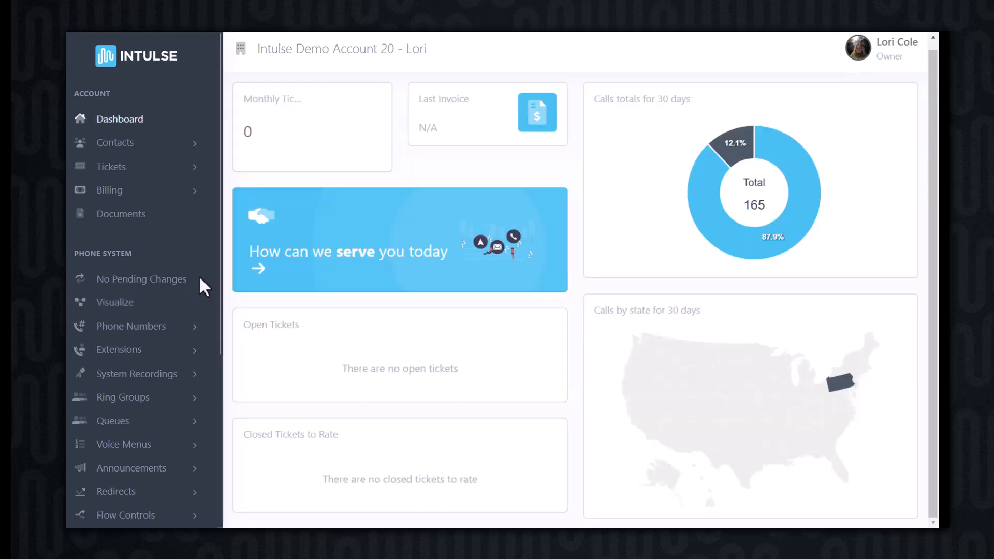
Open the form for creating a new phone system calendar
scroll(219, 275, "down", 3)
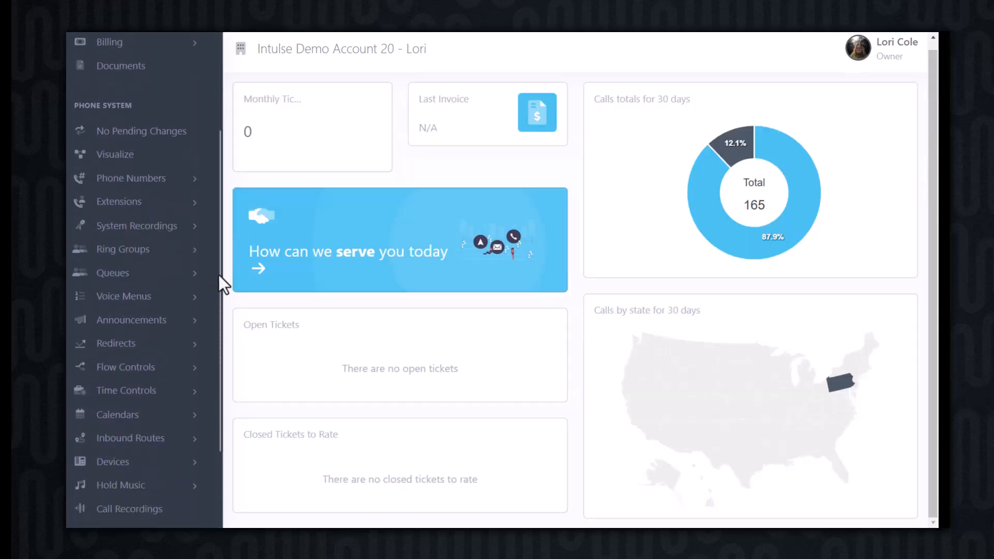
scroll(218, 275, "down", 1)
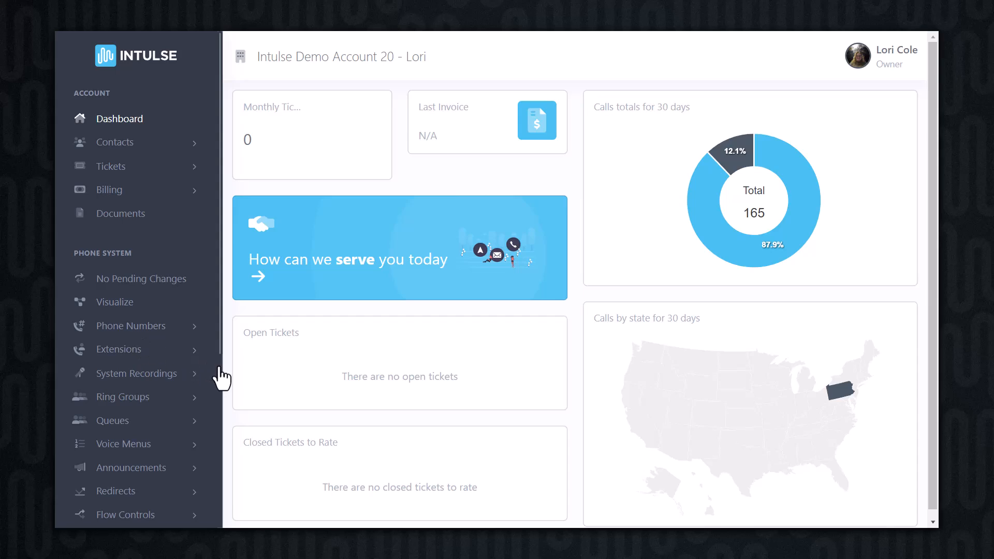
scroll(221, 376, "down", 5)
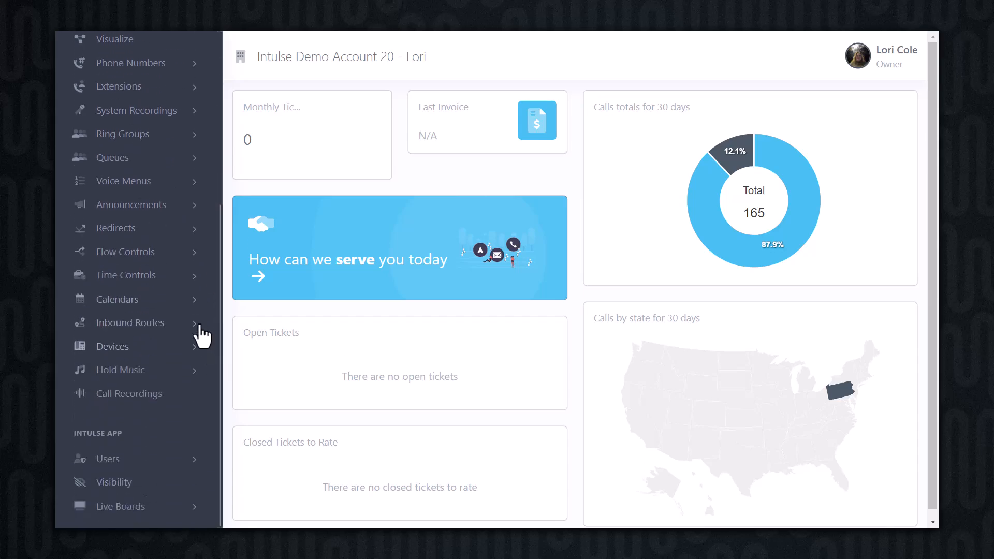
left_click(182, 301)
left_click(121, 342)
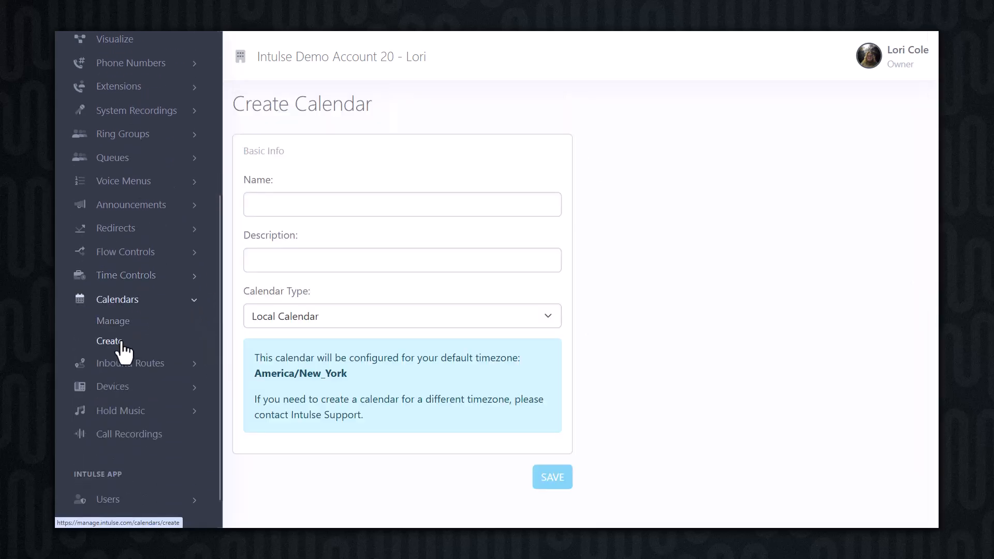
Name the new calendar "Box Office" and describe it as "Box Office Hours"
left_click(313, 208)
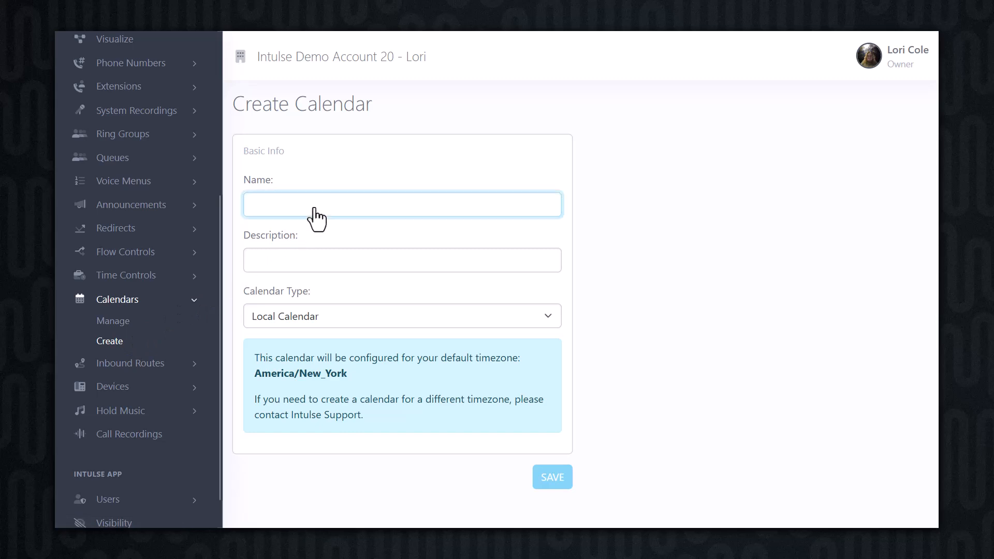
type("Box Office")
left_click(327, 266)
type("Box Offic")
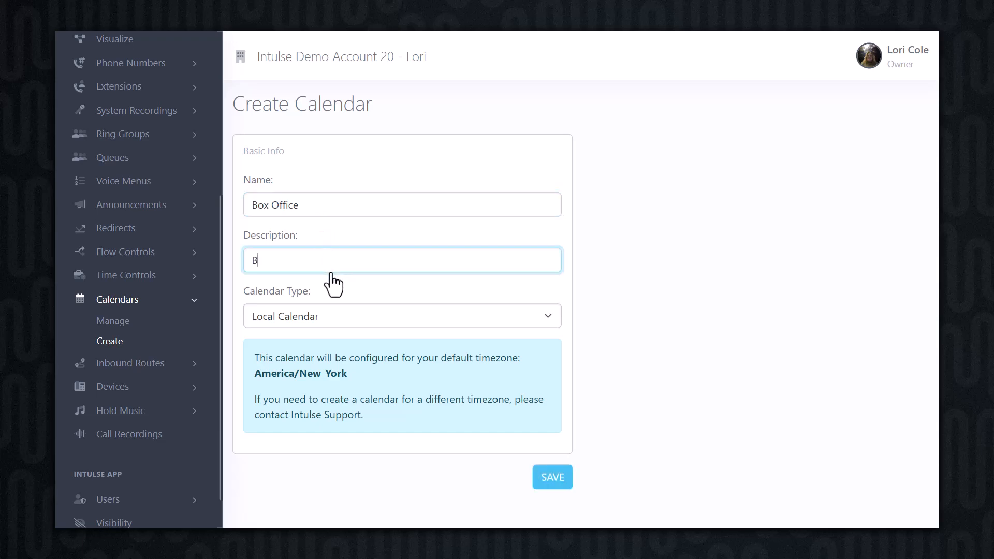
type("e Hours")
Try the Remote Internet Calendar type and look through its auto-refresh intervals
left_click(548, 325)
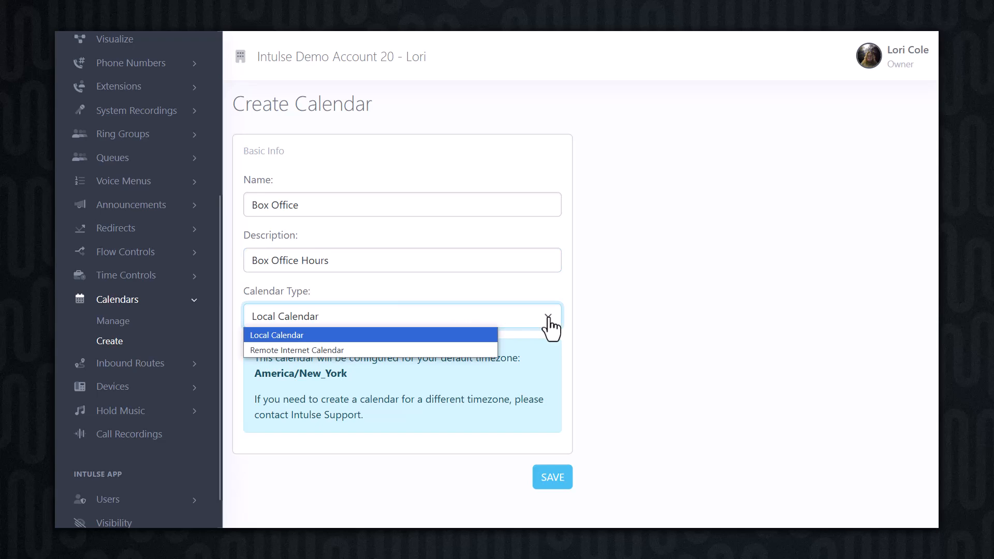
left_click(494, 351)
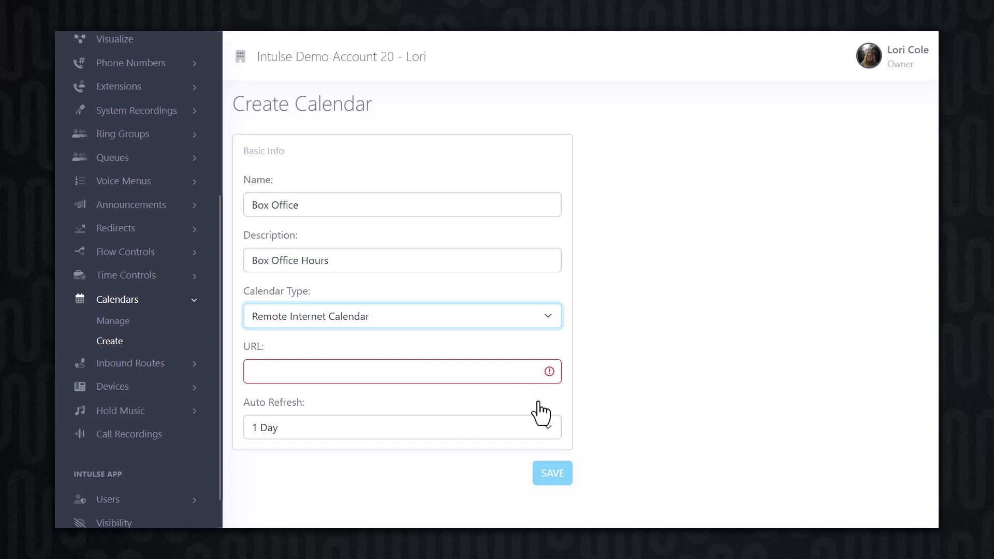
left_click(554, 429)
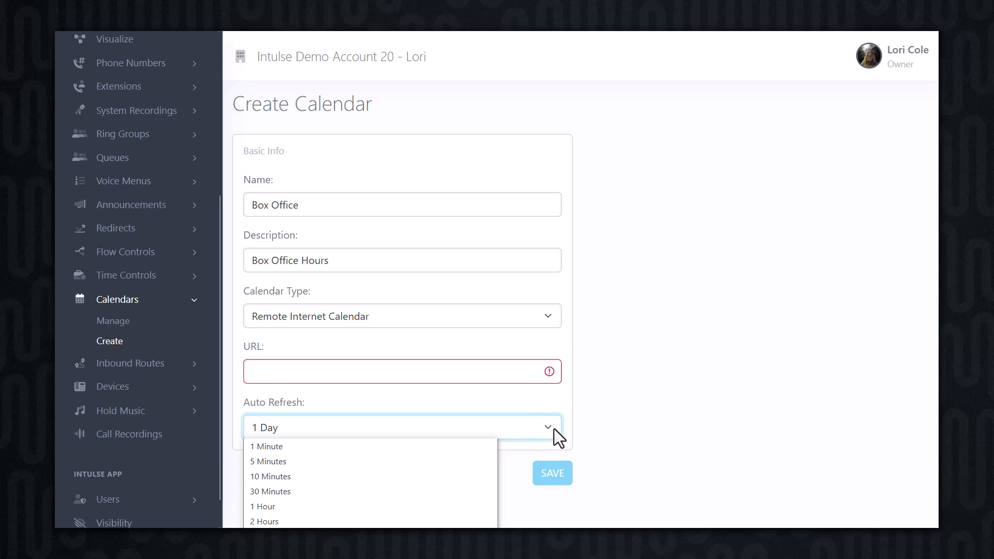
left_click(554, 428)
Set the calendar type to Local Calendar and save the new calendar
left_click(544, 315)
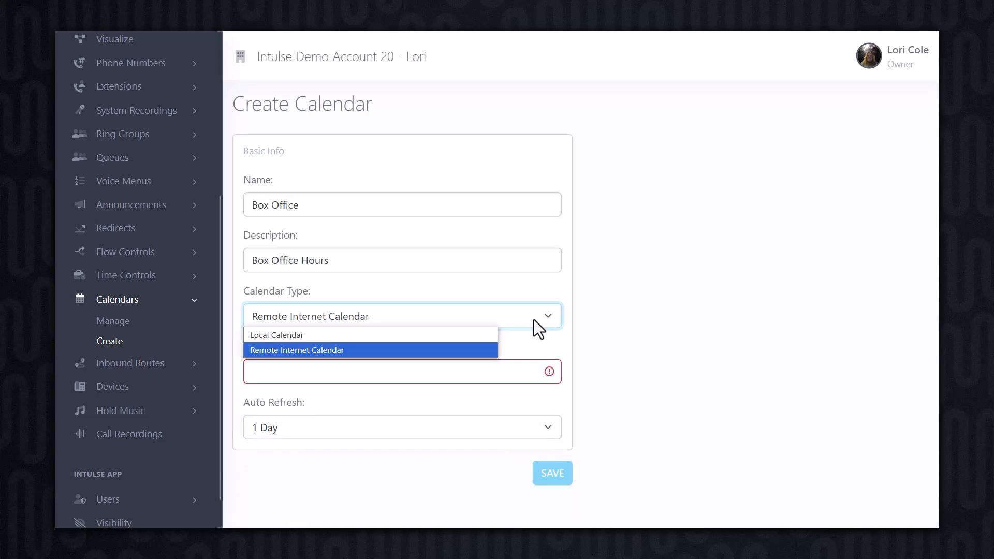
left_click(482, 336)
left_click(559, 481)
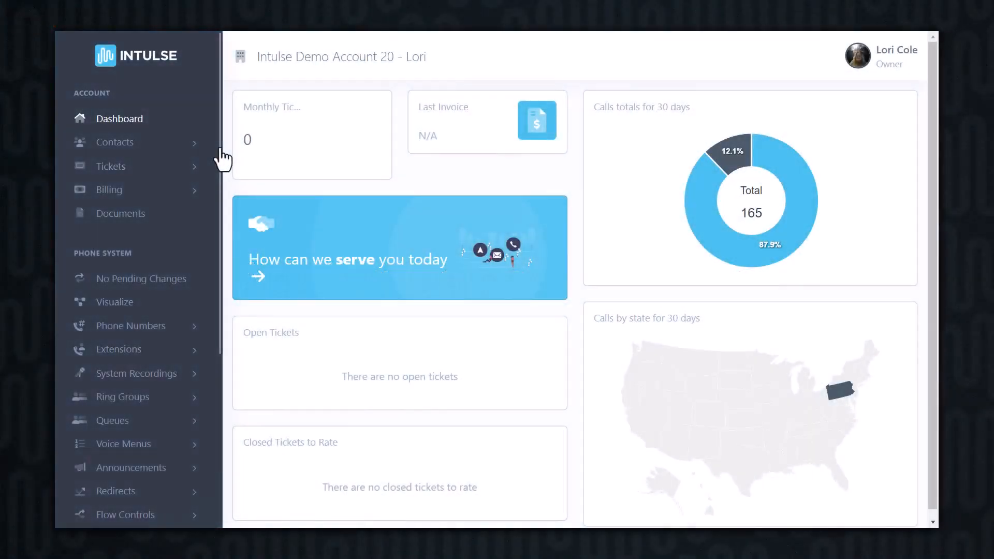
Open the Box Office calendar from the list of existing calendars and bring up its new-event form
scroll(221, 153, "down", 1)
scroll(223, 165, "down", 4)
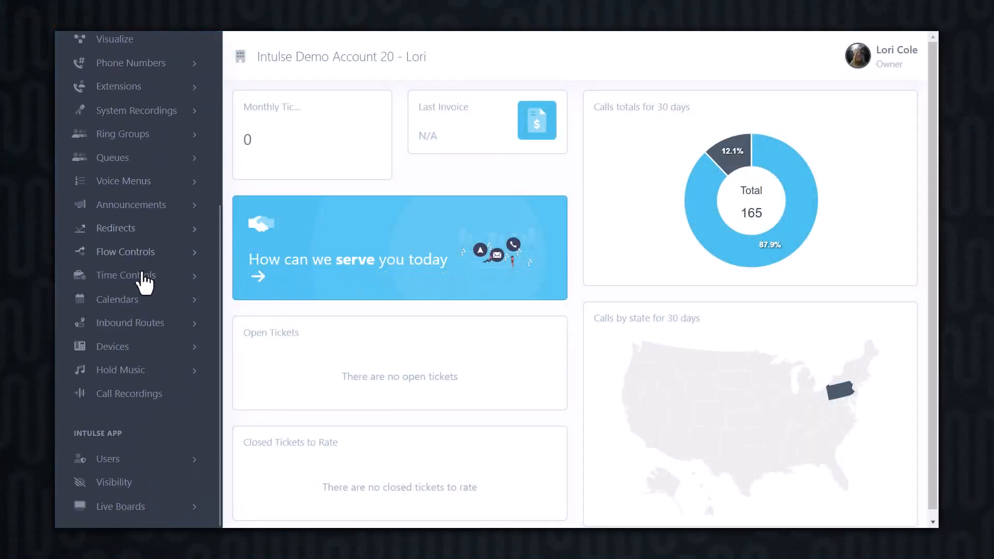
left_click(130, 304)
left_click(124, 325)
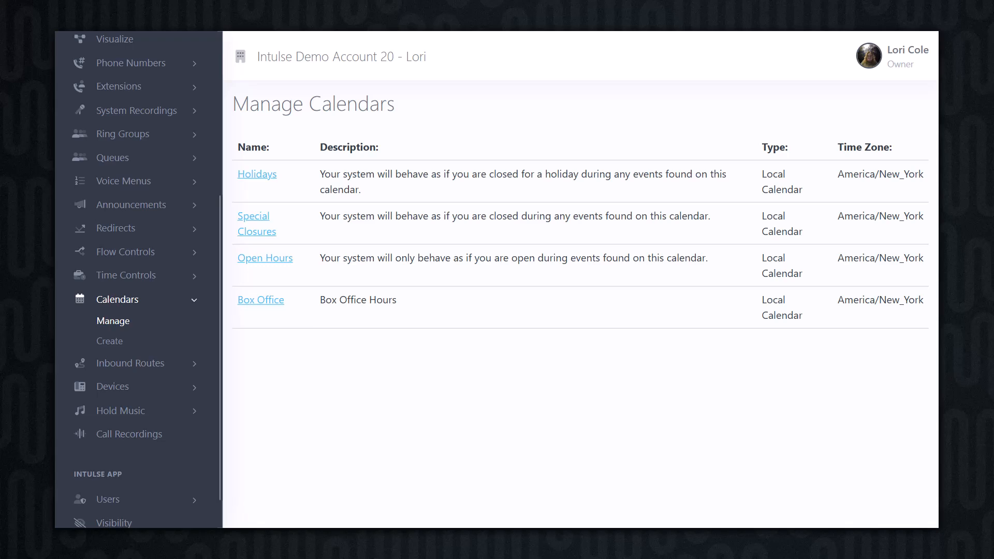
left_click(247, 305)
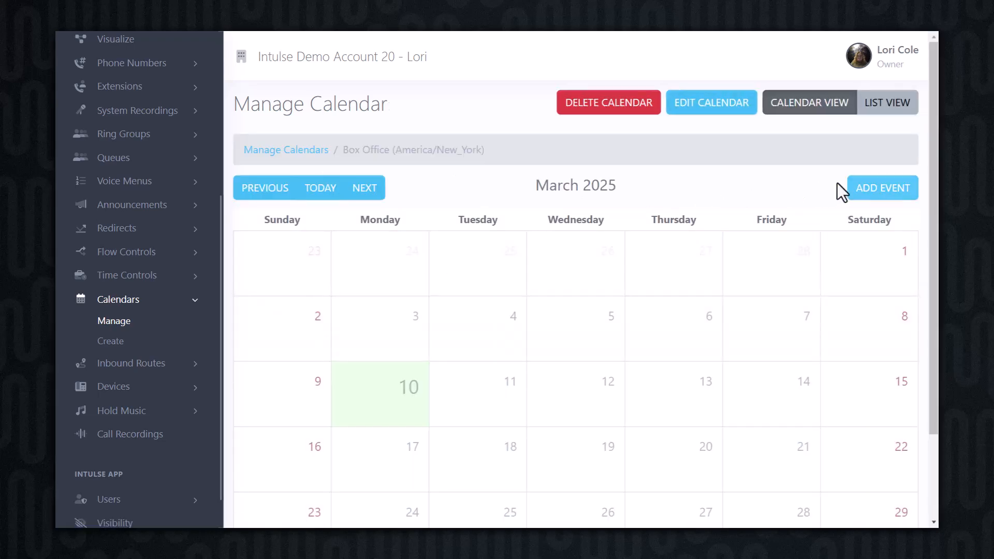
left_click(868, 184)
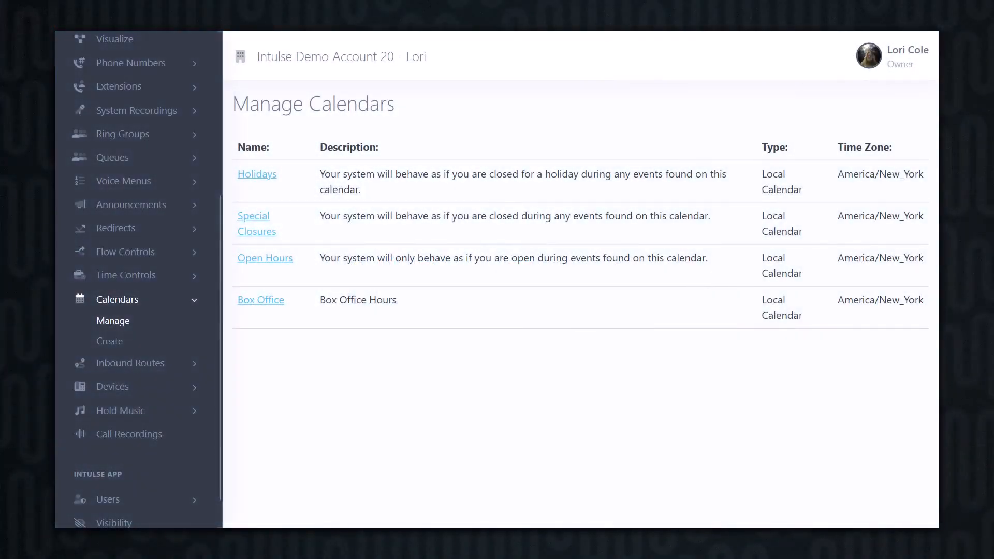
Start a new event in the Holidays calendar and name it "Christmas"
left_click(269, 176)
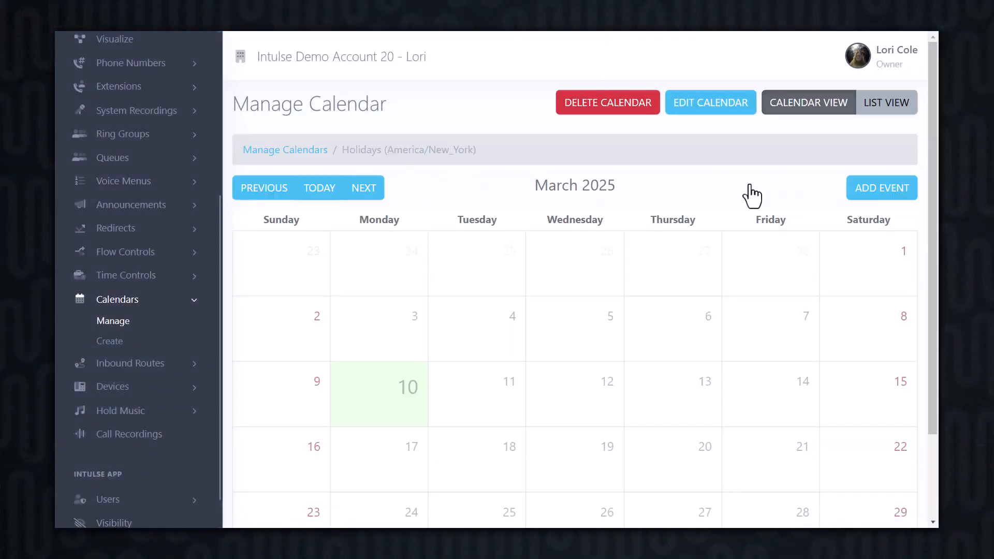
left_click(873, 193)
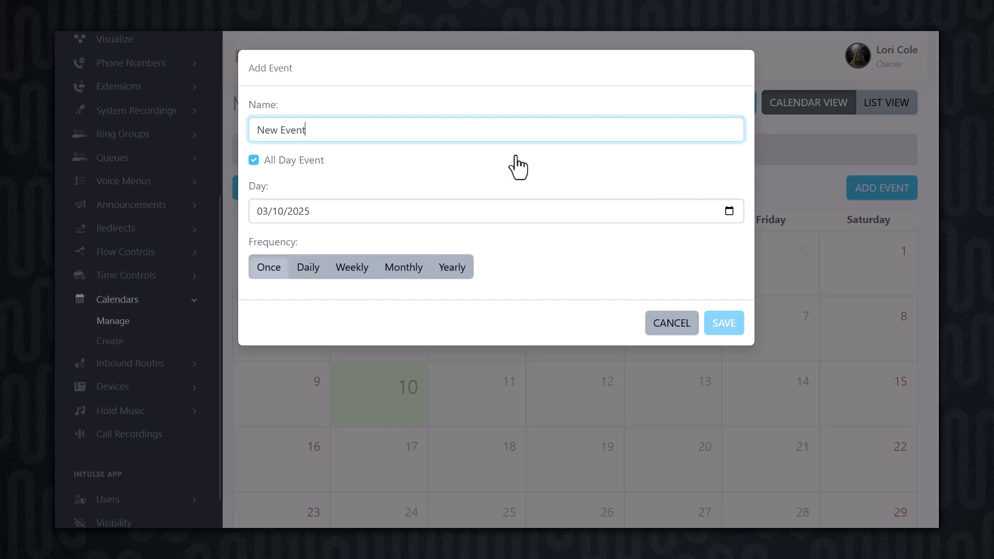
key("BackSpace")
key("BackSpace")
key("BackSpace")
key("BackSpace")
key("BackSpace")
key("BackSpace")
key("BackSpace")
key("BackSpace")
key("BackSpace")
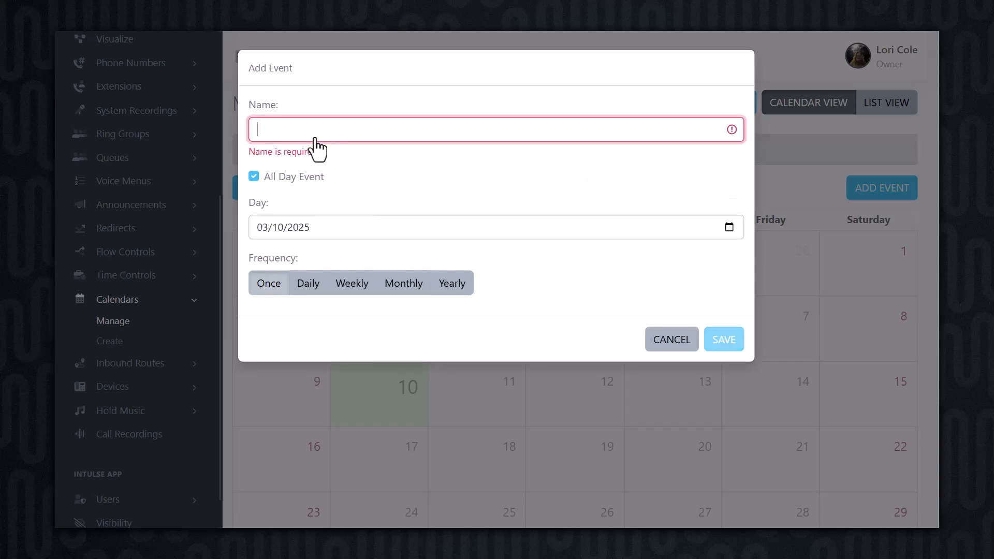
type("Christmas")
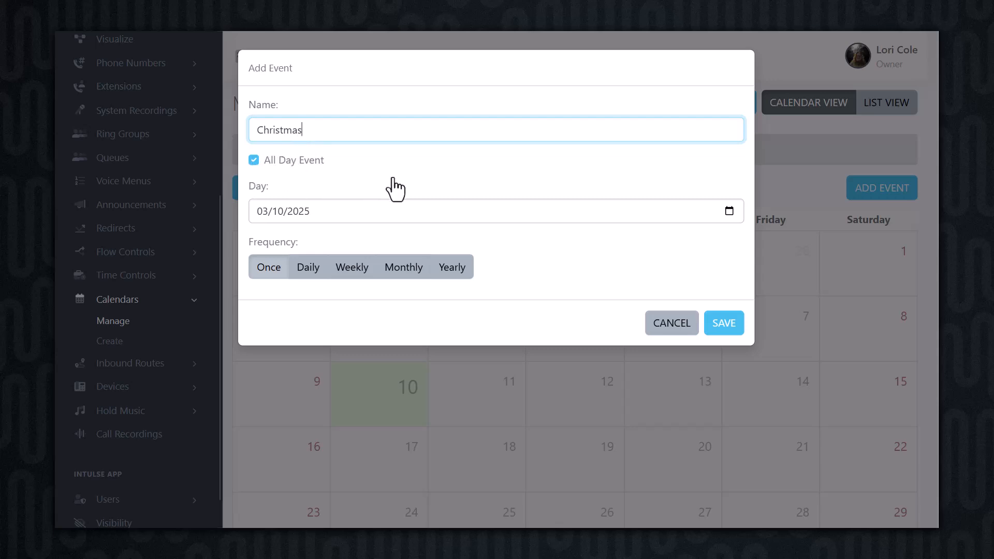
Set the Christmas event's day to 12/25/2025
left_click(727, 213)
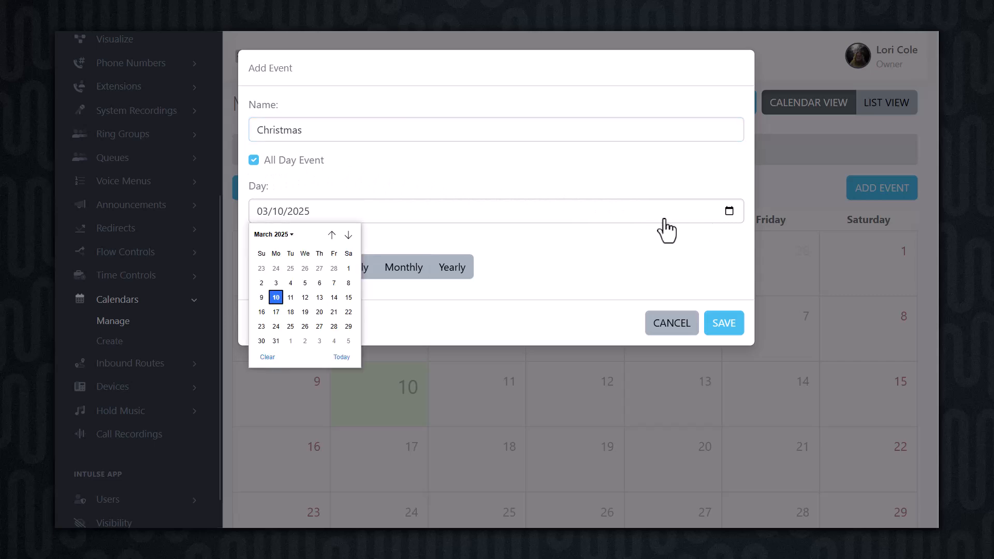
left_click(348, 236)
left_click(348, 236)
left_click(349, 235)
left_click(348, 235)
left_click(348, 235)
left_click(349, 236)
left_click(349, 235)
left_click(348, 235)
left_click(348, 235)
left_click(319, 311)
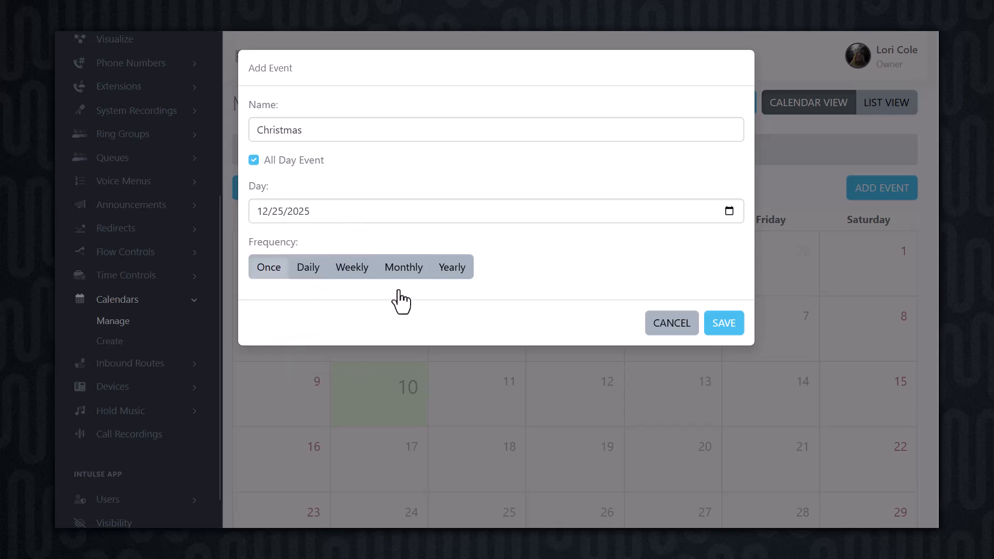
Make the Christmas event repeat every 1 year with a recurrence that never ends, and save it
left_click(448, 270)
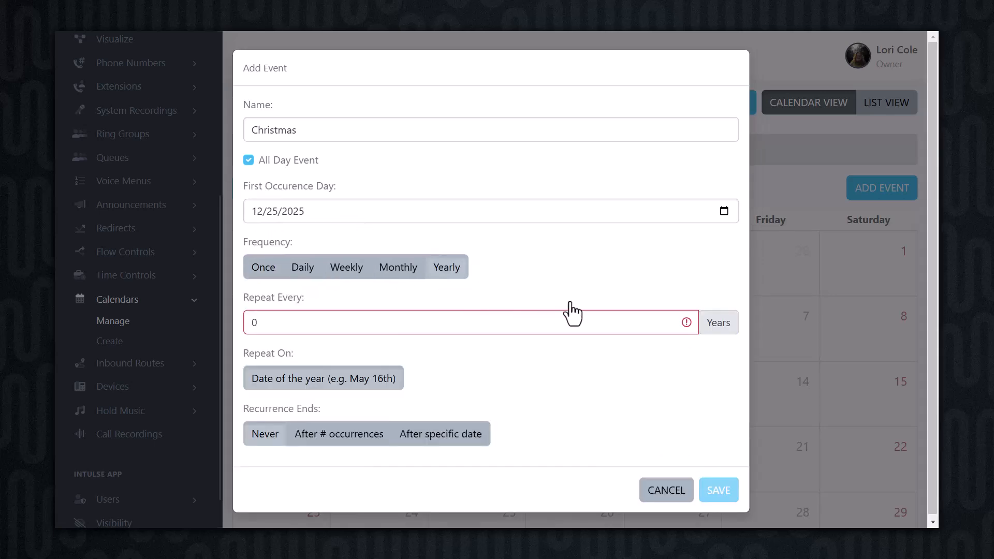
left_click(670, 320)
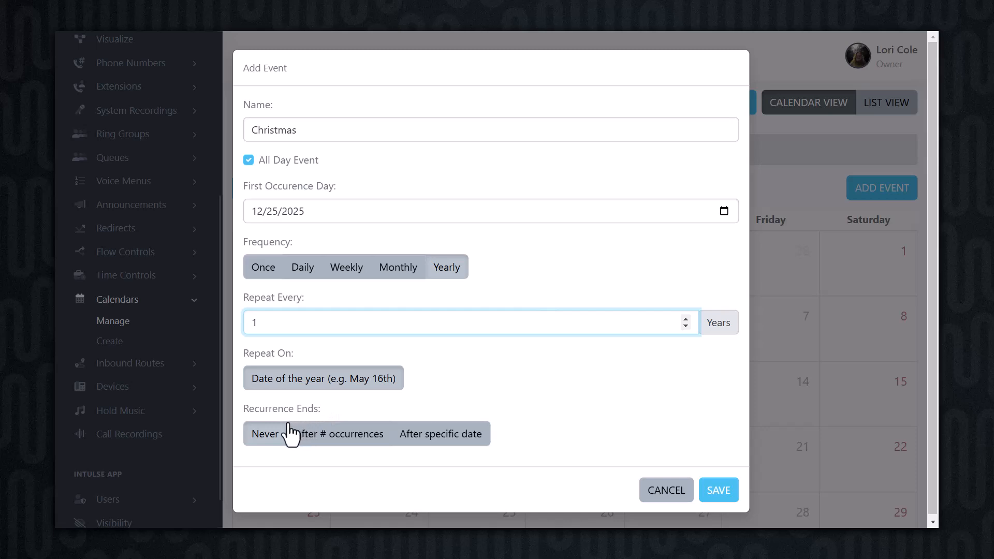
left_click(270, 441)
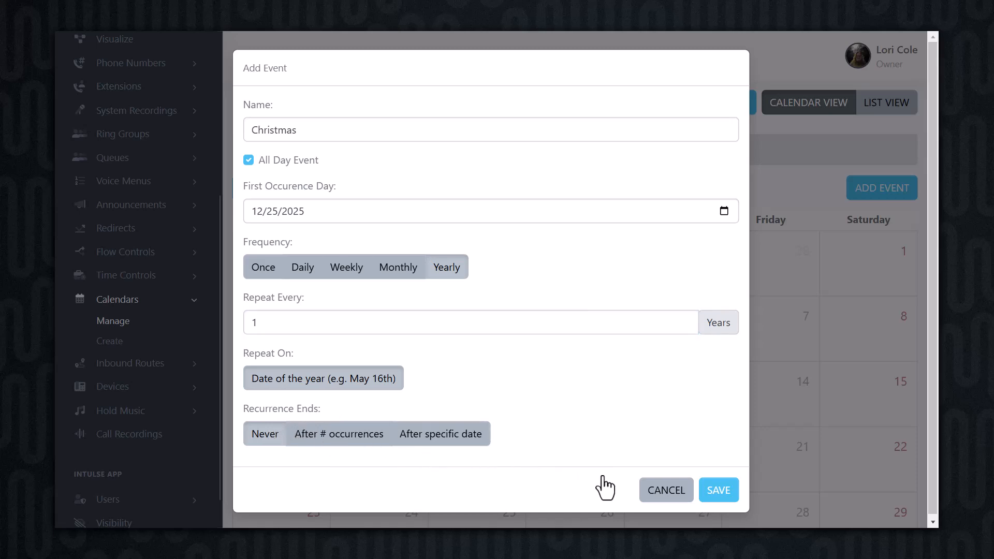
left_click(712, 492)
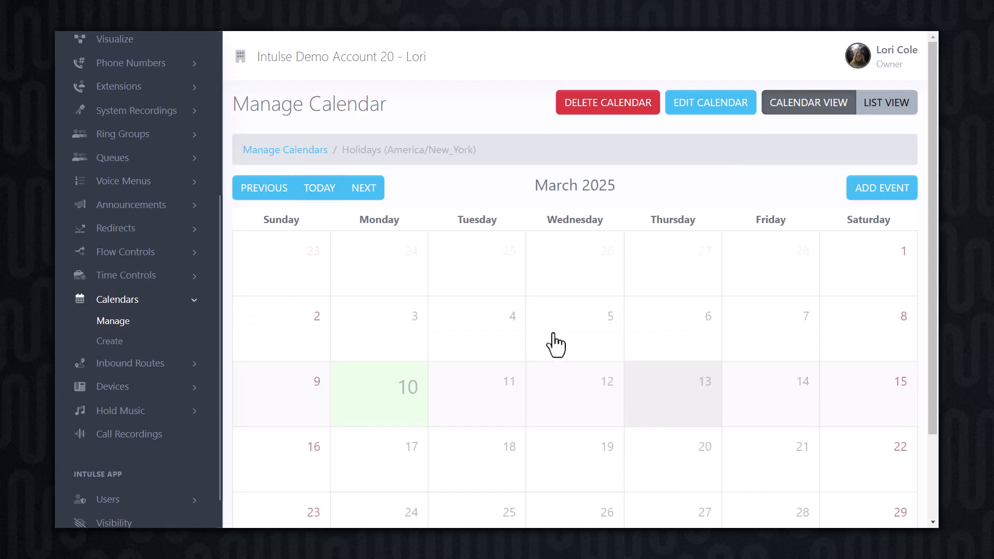
Advance the Holidays calendar to December 2025 to check the Christmas event, and bring up another new-event form
left_click(371, 194)
left_click(372, 194)
left_click(371, 194)
left_click(371, 195)
left_click(371, 194)
left_click(371, 194)
left_click(371, 194)
left_click(371, 194)
left_click(371, 194)
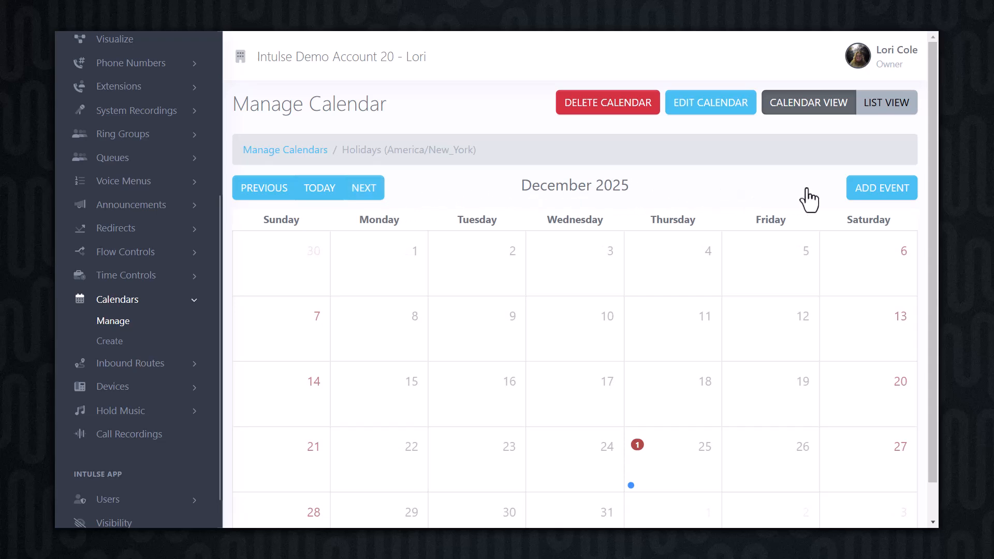
left_click(875, 195)
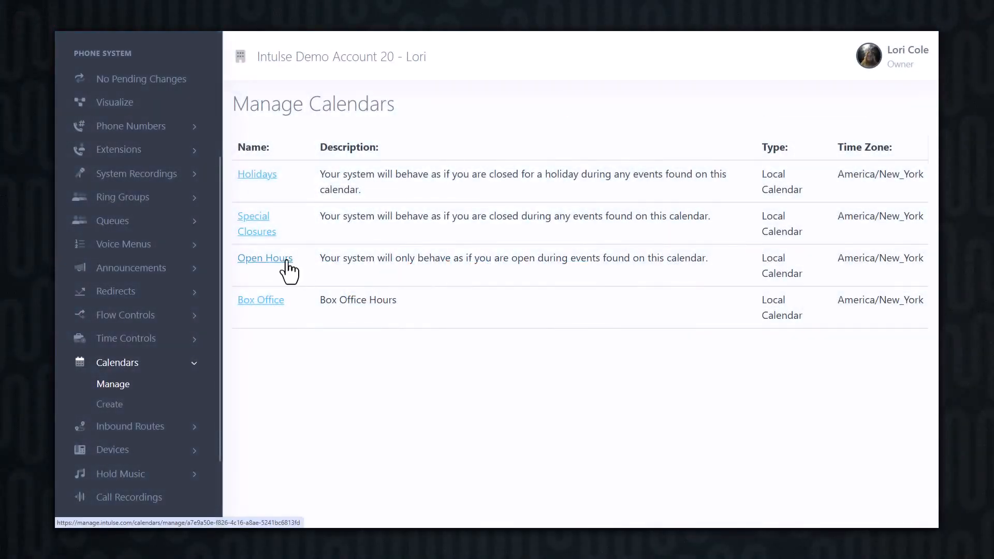
Start a new event in the Open Hours calendar and name it "Tues to Thurs"
left_click(288, 271)
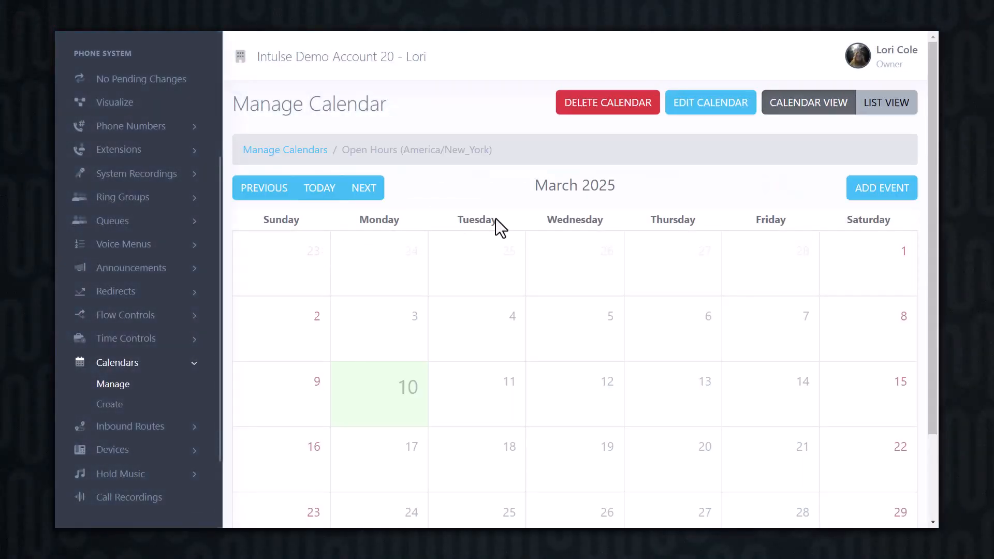
left_click(866, 196)
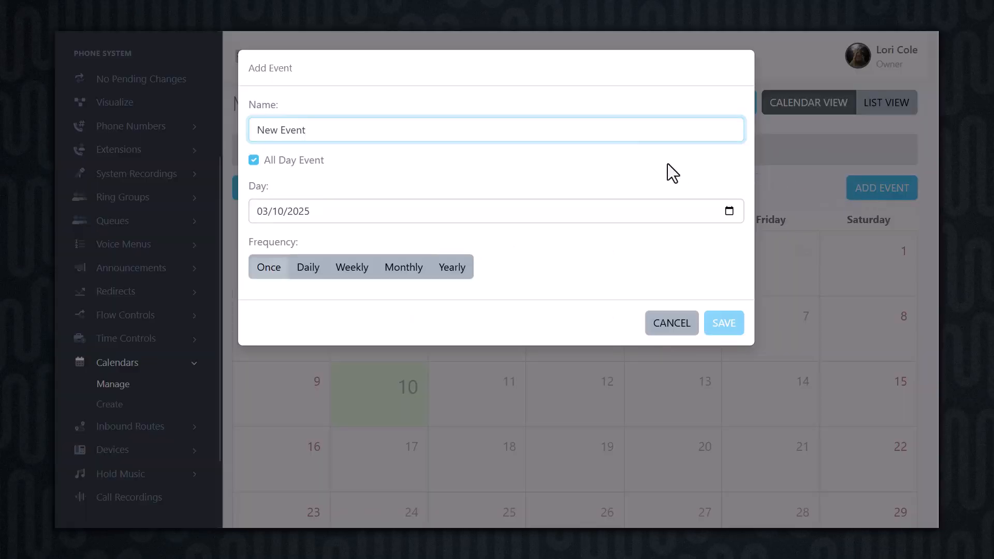
key("BackSpace")
key("BackSpace")
key("BackSpace")
key("BackSpace")
key("BackSpace")
key("BackSpace")
key("BackSpace")
key("BackSpace")
key("BackSpace")
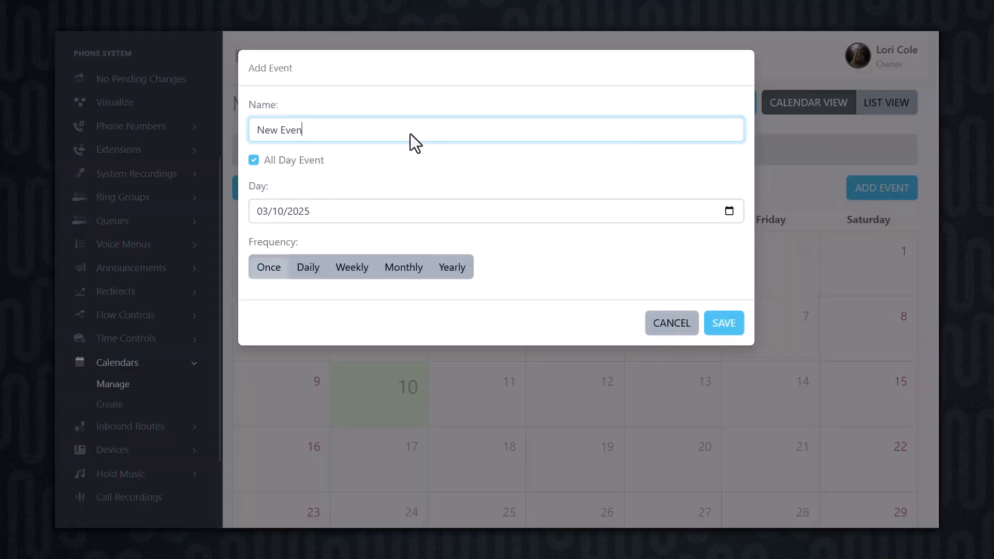
type("Tues to Thurs")
Turn off the all-day option for the event and set its hours from 09:00 AM to 05:00 PM
left_click(254, 160)
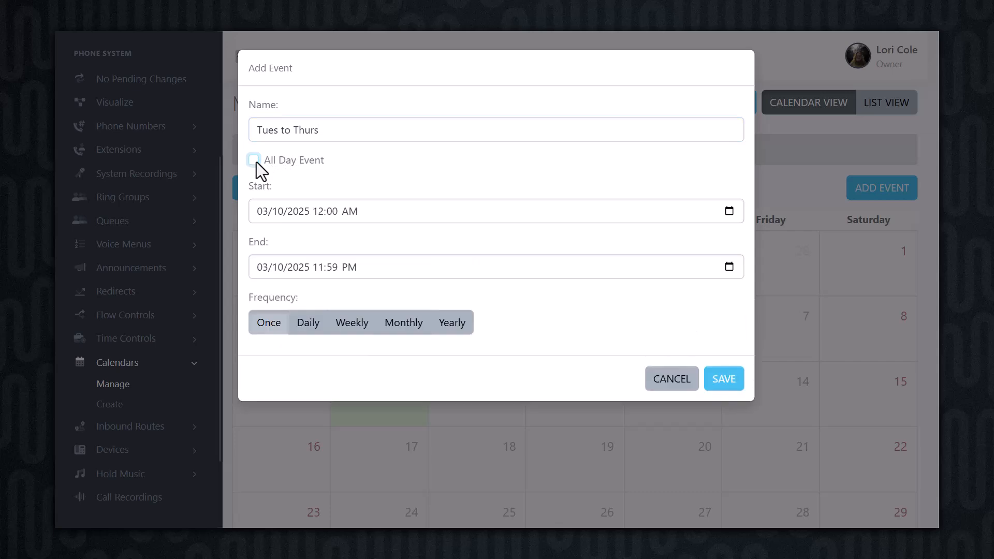
left_click(319, 221)
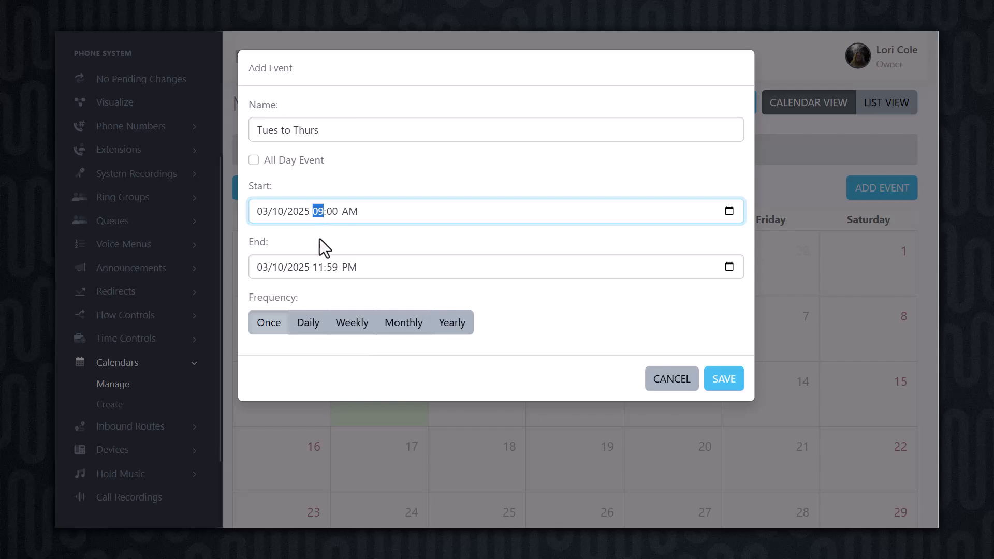
left_click(321, 274)
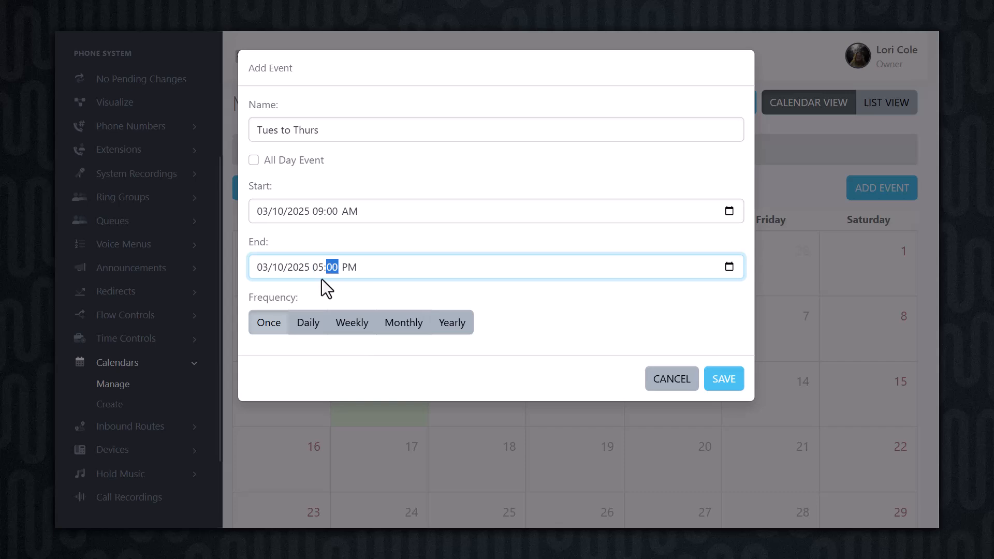
left_click(321, 280)
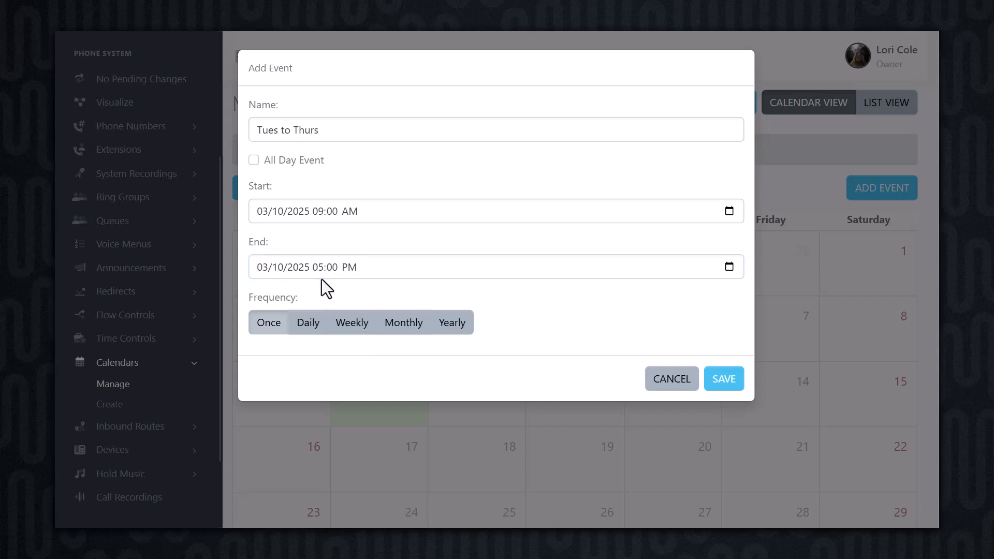
Make the event repeat every 1 week on Tuesday, Wednesday and Thursday with a recurrence that never ends, and save it
left_click(355, 331)
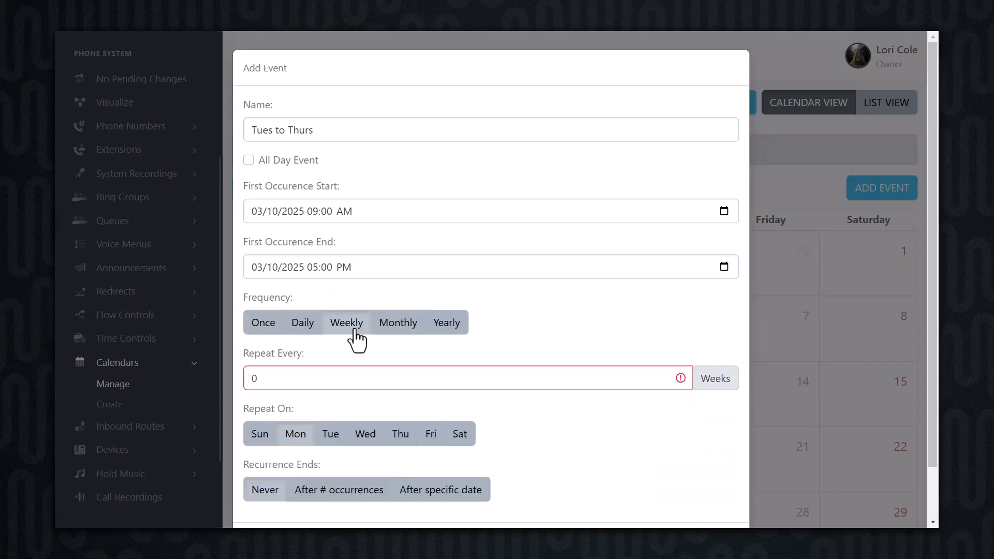
left_click(664, 374)
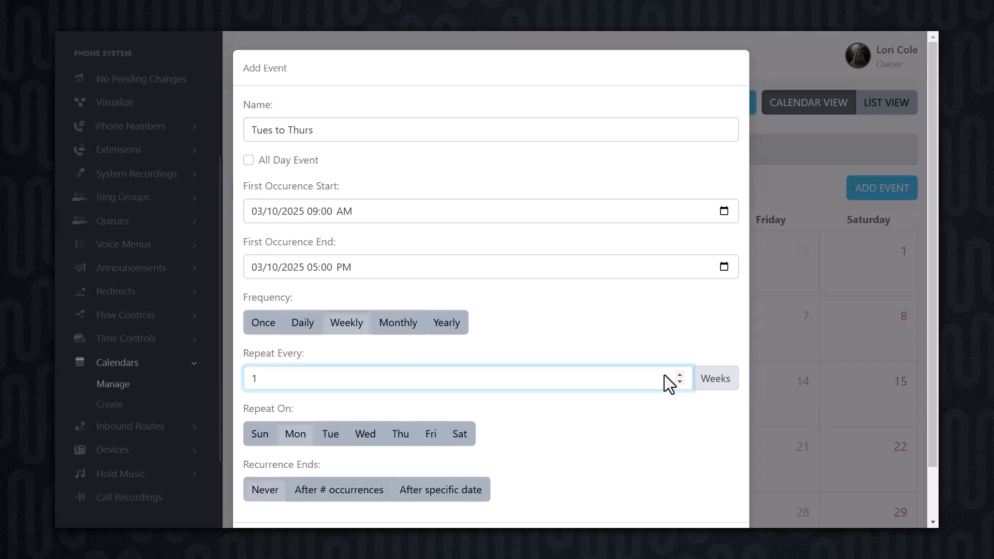
left_click(337, 436)
left_click(361, 438)
left_click(395, 436)
left_click(303, 440)
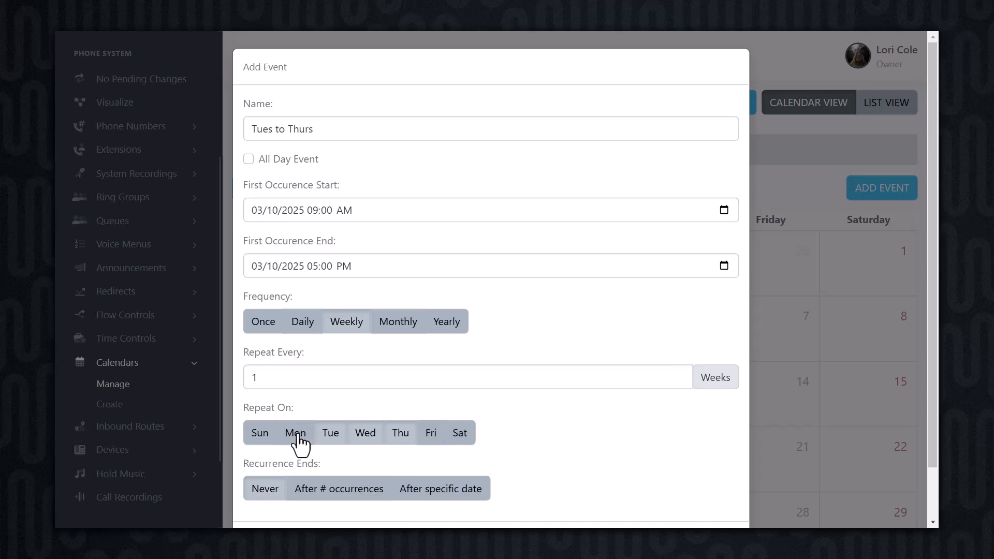
scroll(300, 445, "down", 1)
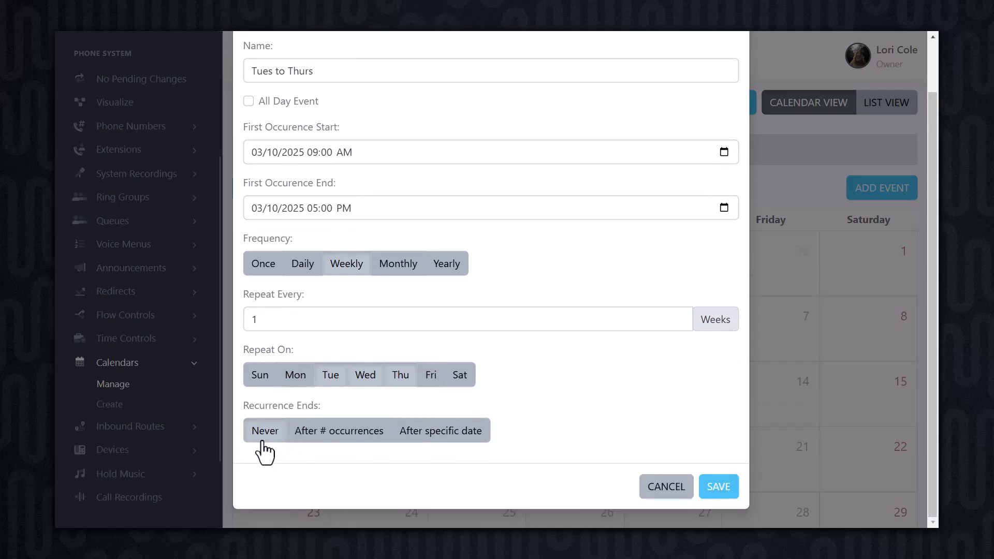
left_click(720, 489)
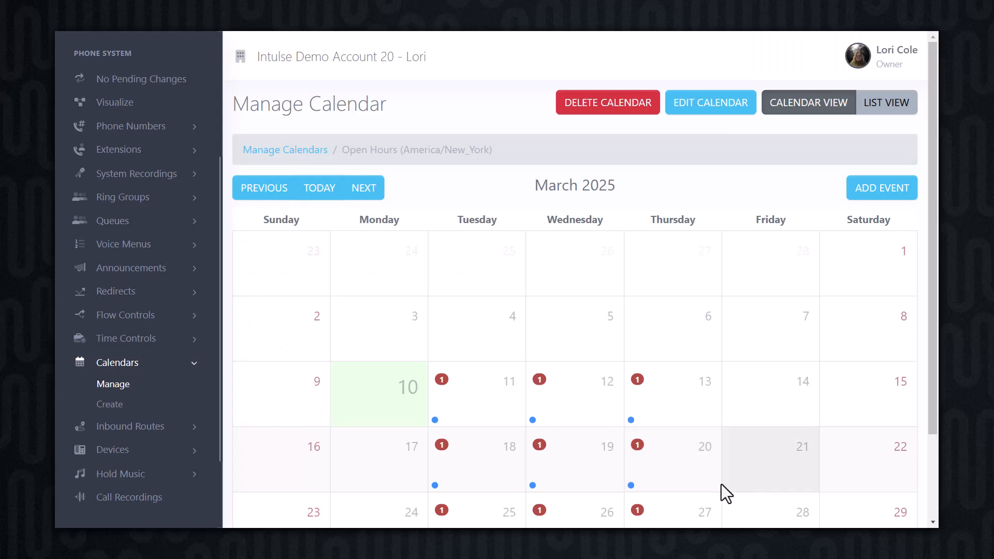
Start another event in the Open Hours calendar and name it "Fri and Sat"
left_click(880, 191)
left_click_drag(306, 129, 235, 147)
type("Fri and Sat")
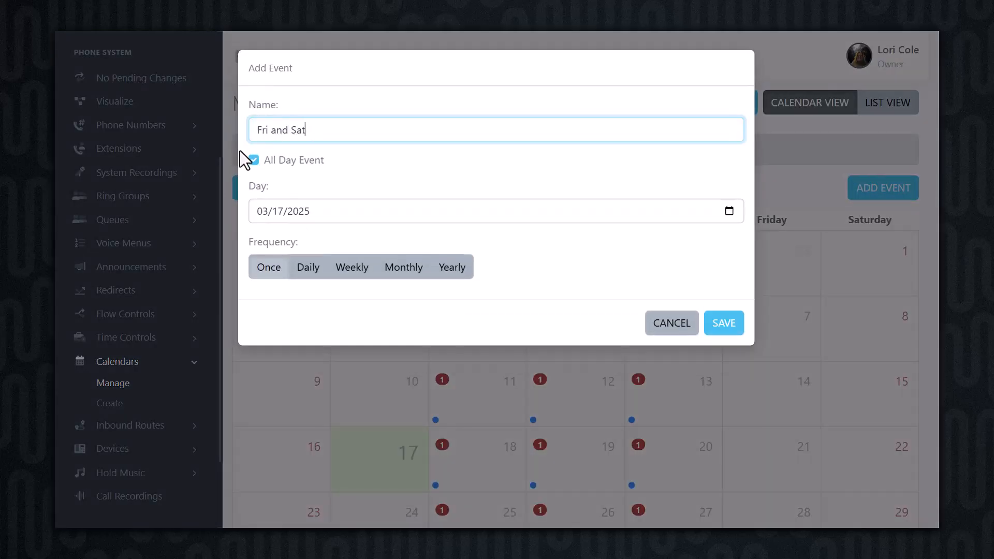
Turn off the all-day option for the "Fri and Sat" event and set its start time to 09:00 AM
left_click(253, 160)
left_click(320, 219)
key("Right")
key("Right")
key("Right")
key("Down")
key("Right")
key("Right")
key("Down")
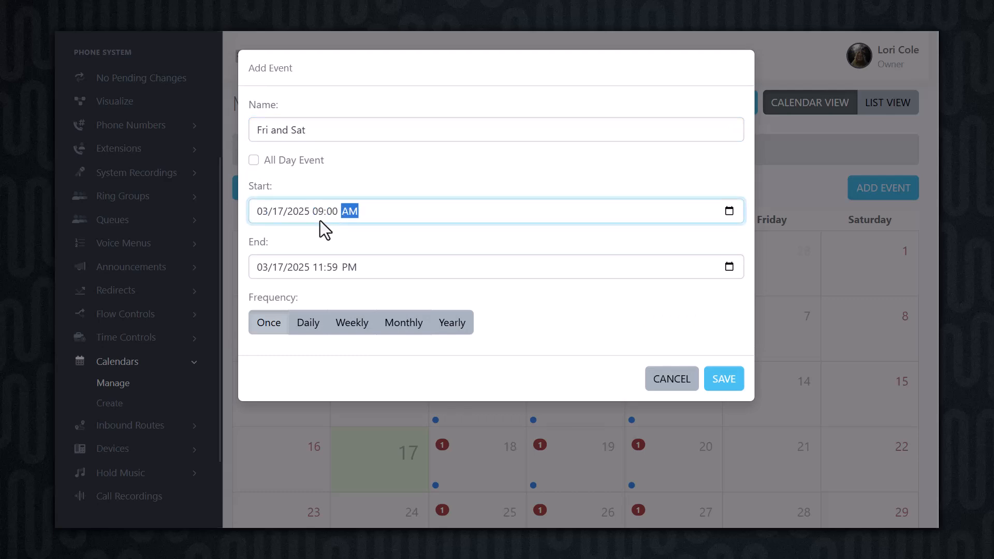
Set the end time of the "Fri and Sat" event to 12:00 PM
left_click(321, 274)
key("Up")
key("Right")
key("Up")
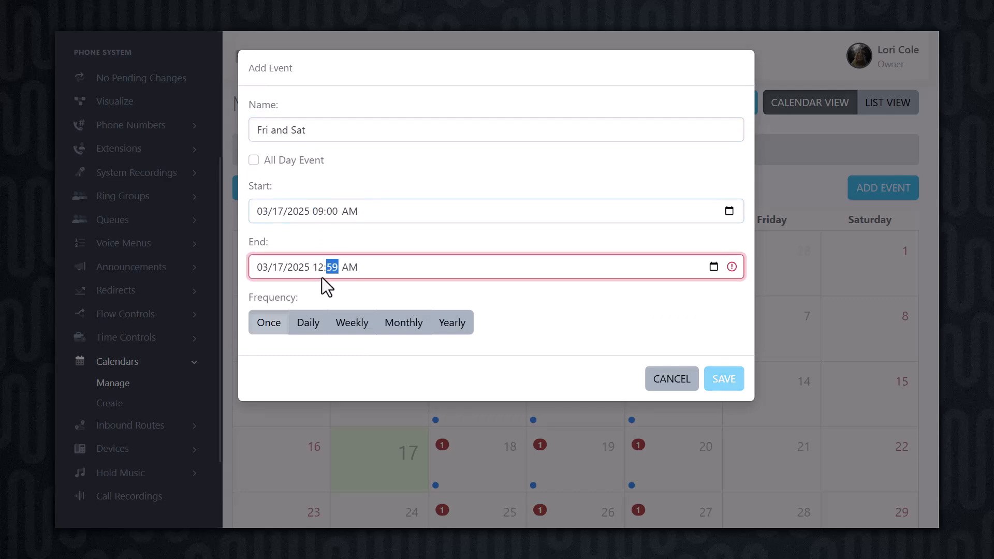
key("Right")
key("Up")
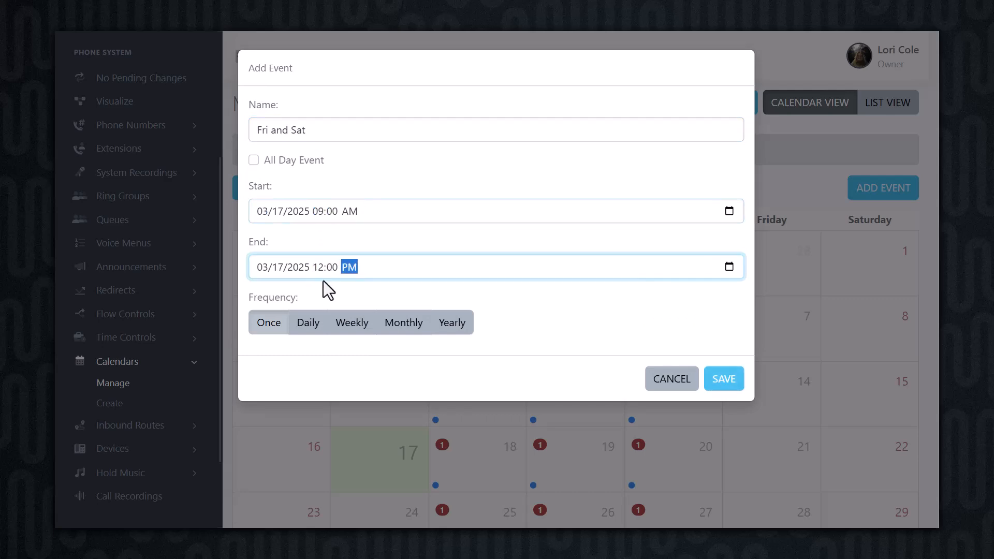
Make the event repeat every 1 week on Friday and Saturday only, with a recurrence that never ends, and save it
left_click(352, 323)
left_click(664, 374)
left_click(431, 435)
left_click(459, 446)
left_click(292, 444)
scroll(294, 450, "down", 2)
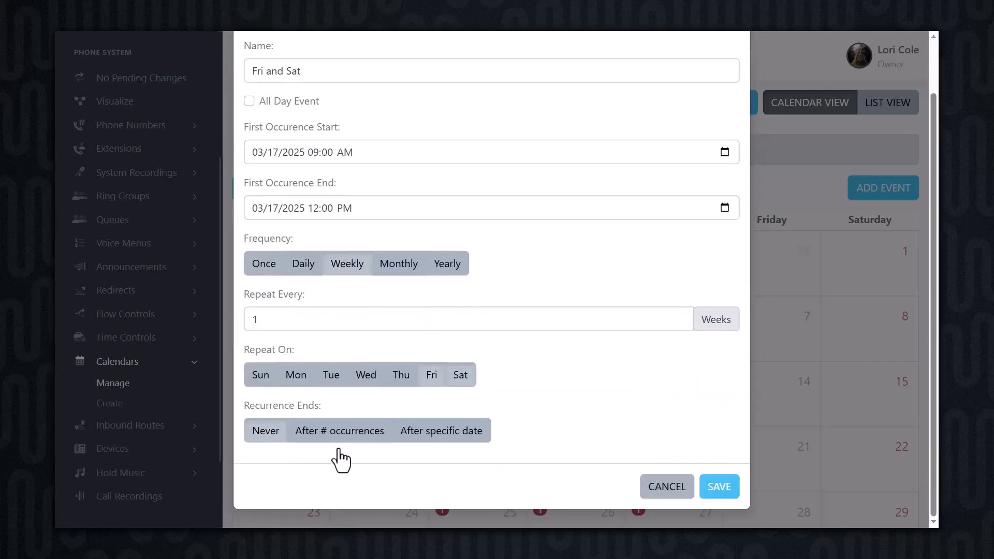
left_click(715, 487)
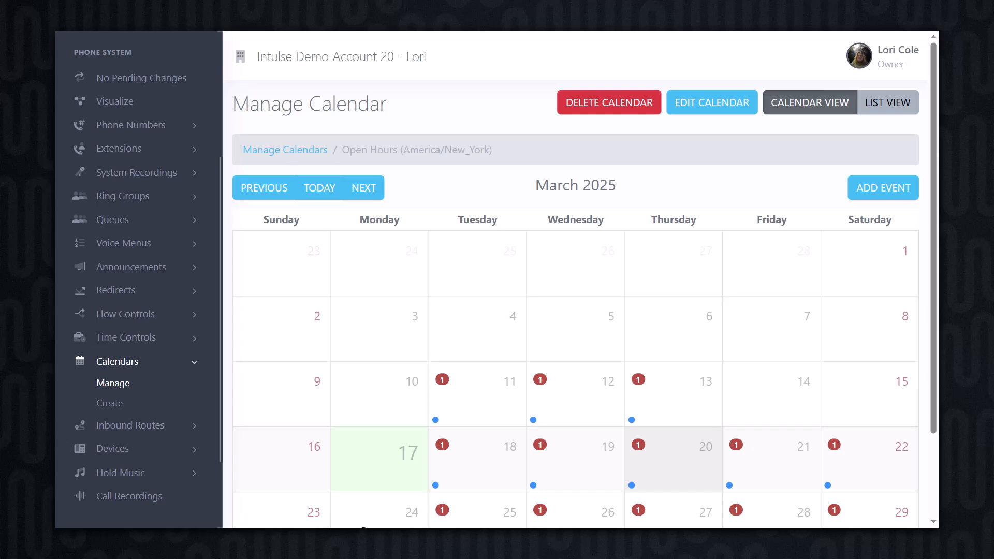
Open the "Tues to Thurs" event from March 20 in the month calendar, review its settings, and close it without changes
left_click(638, 448)
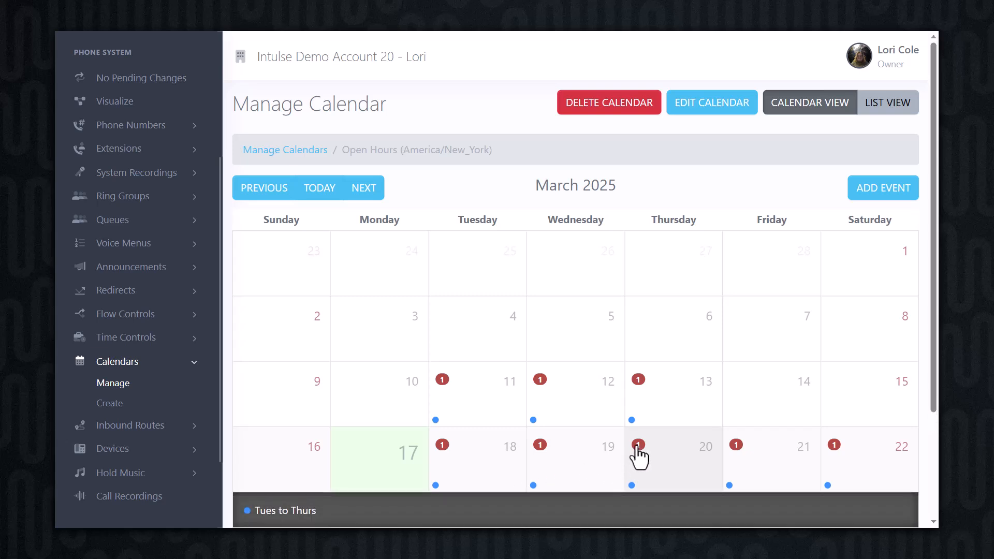
left_click(633, 485)
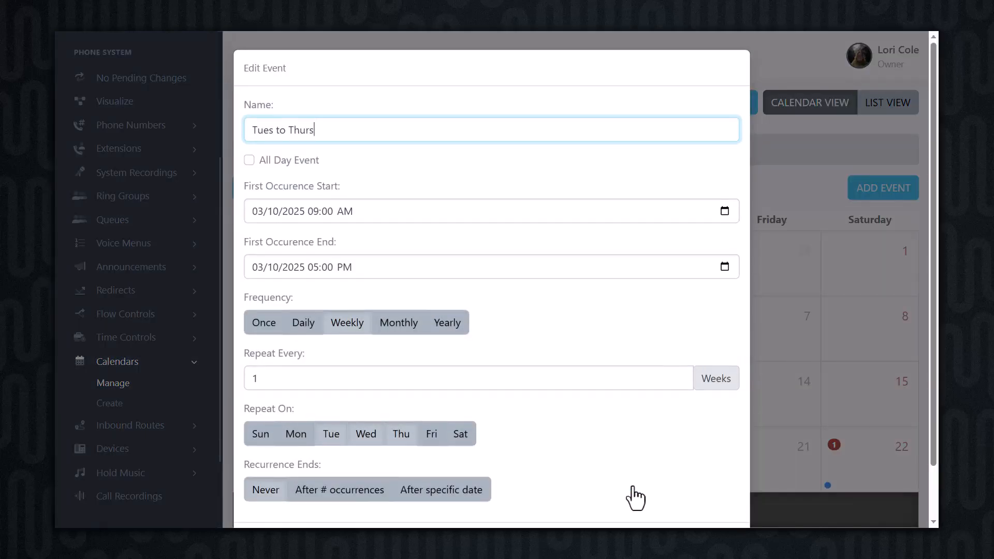
scroll(632, 497, "down", 1)
left_click(667, 489)
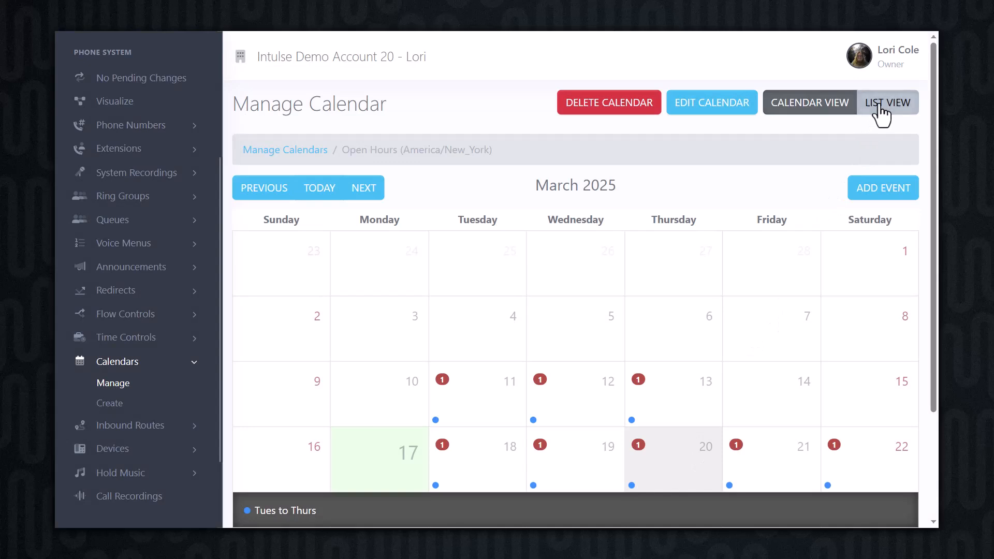
Show the Open Hours events as a list, open the 2025-03-20 "Tues to Thurs" entry, and delete the event
left_click(879, 105)
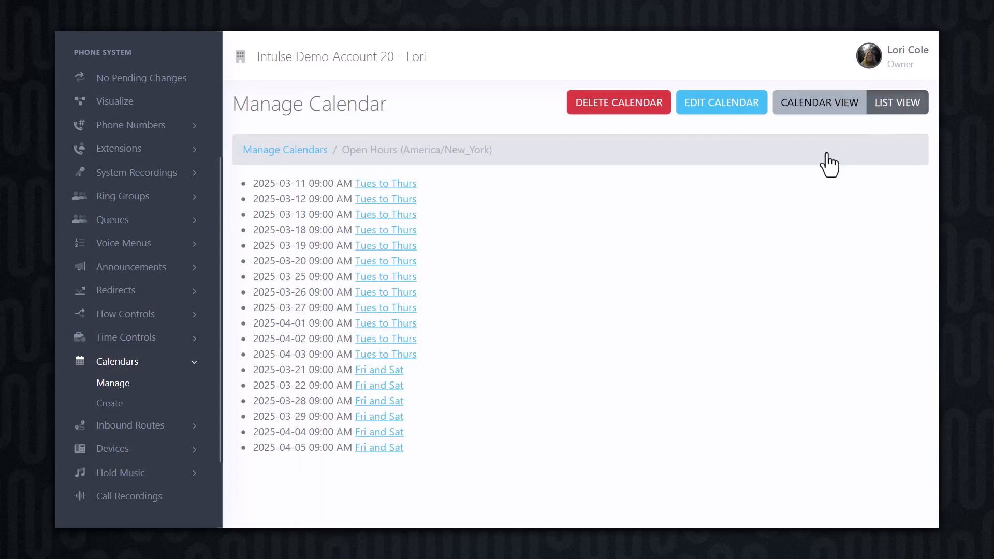
left_click(403, 265)
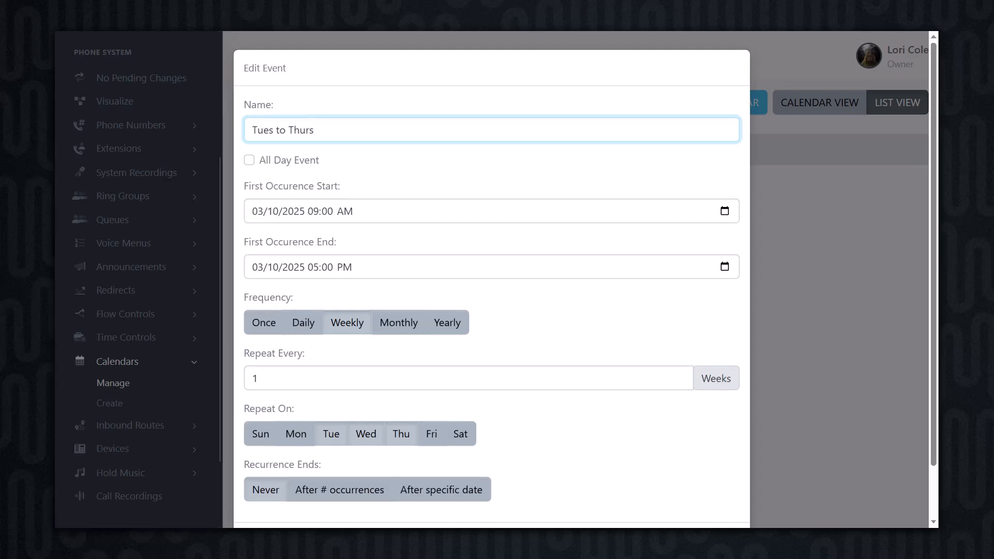
scroll(865, 331, "down", 1)
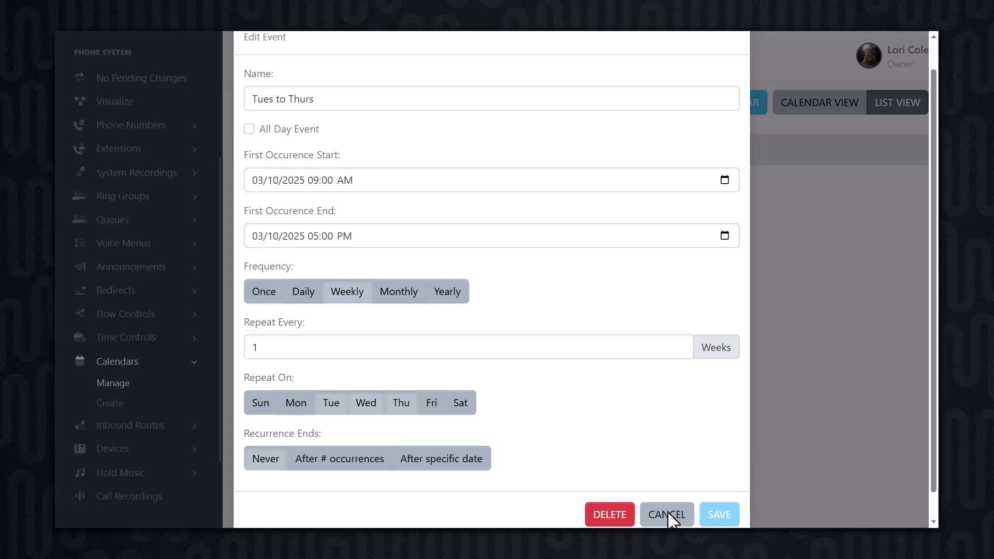
left_click(610, 518)
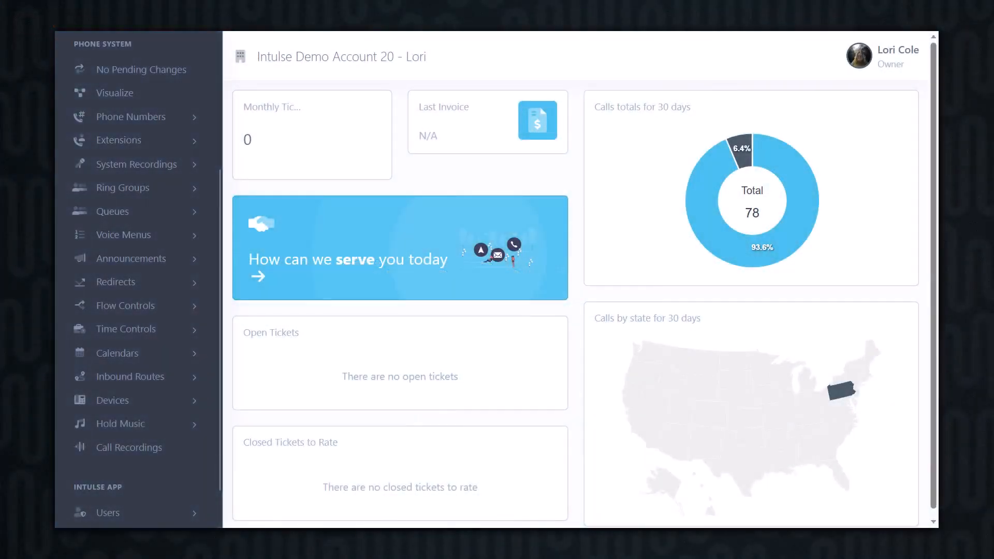
Start a new time control named "Special Events" and link it to the Special Closures calendar
left_click(95, 335)
left_click(106, 374)
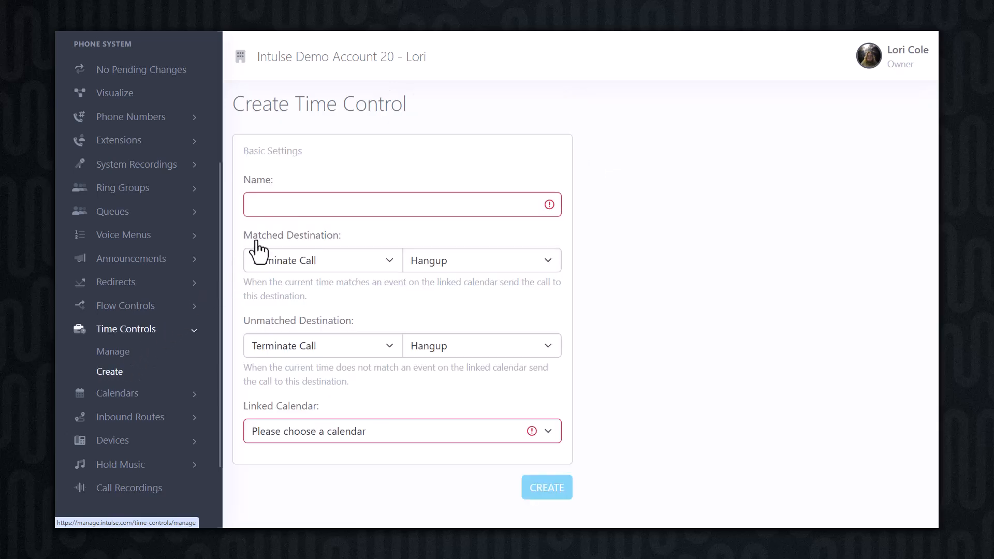
left_click(287, 212)
type("Special Events")
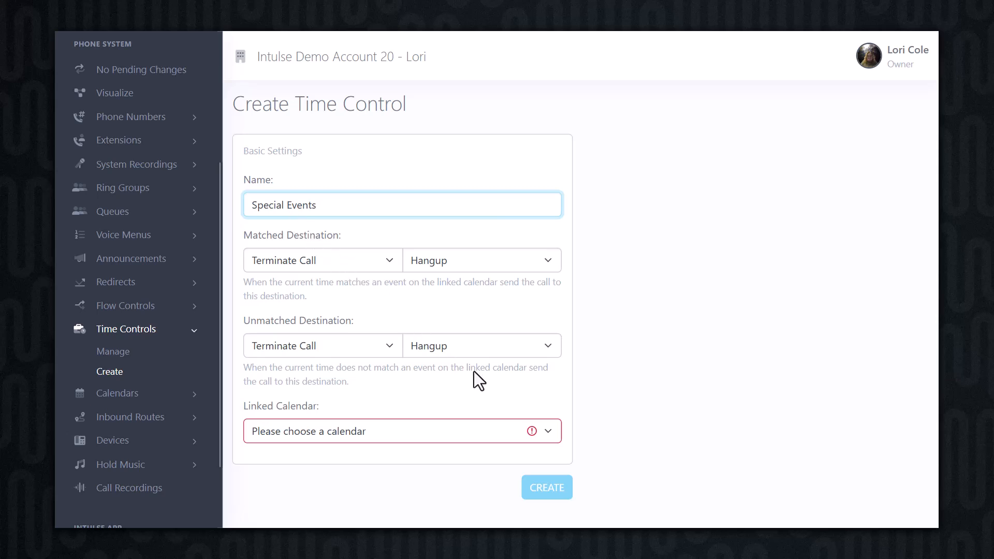
left_click(548, 432)
left_click(417, 486)
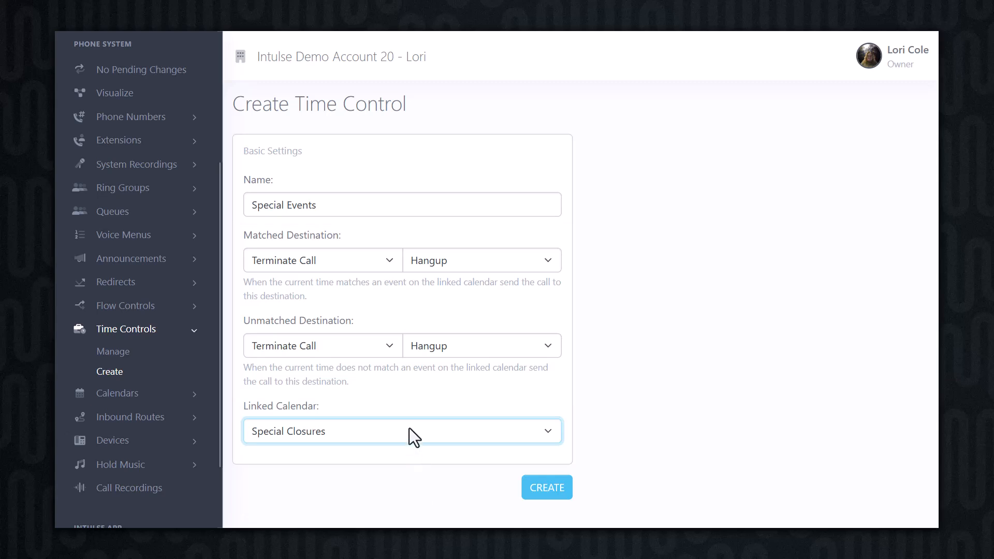
Set the matched destination of the Special Events time control to the voicemail 9000 - General VM (Busy Message)
left_click(386, 262)
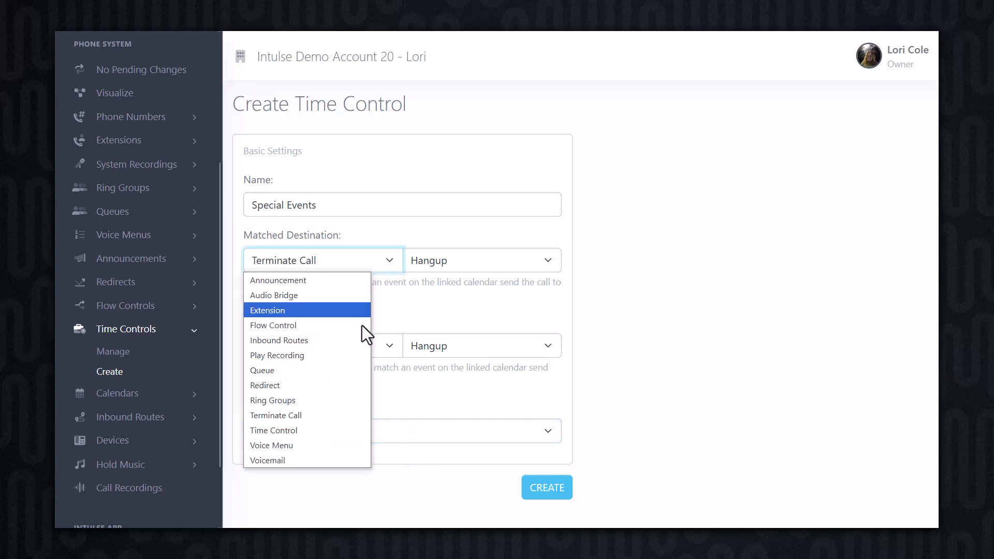
left_click(308, 460)
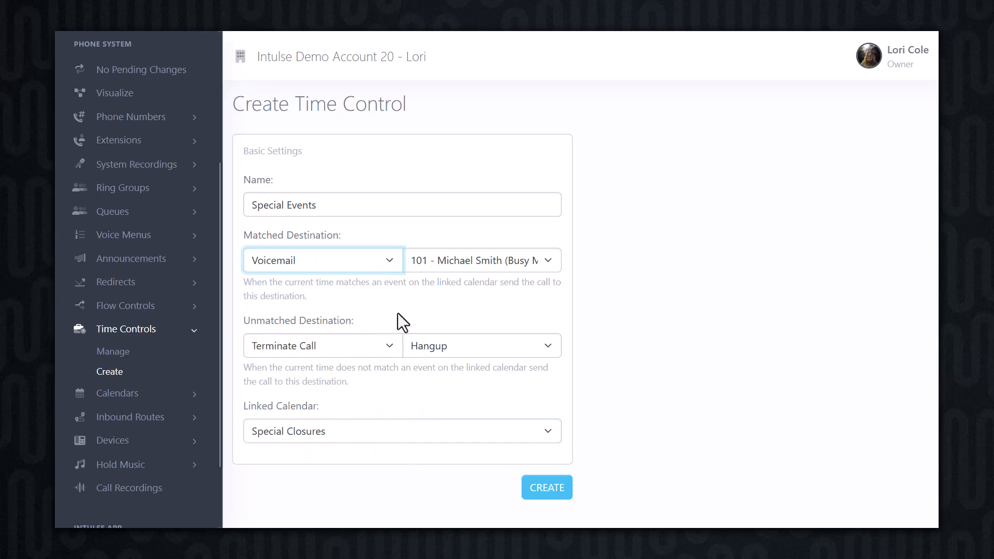
left_click(480, 262)
scroll(494, 343, "down", 10)
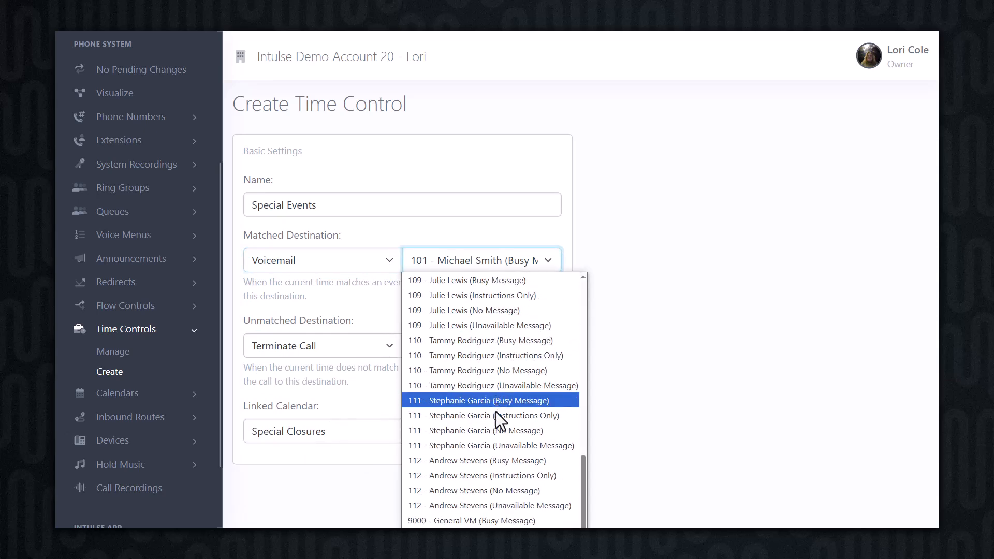
left_click(494, 520)
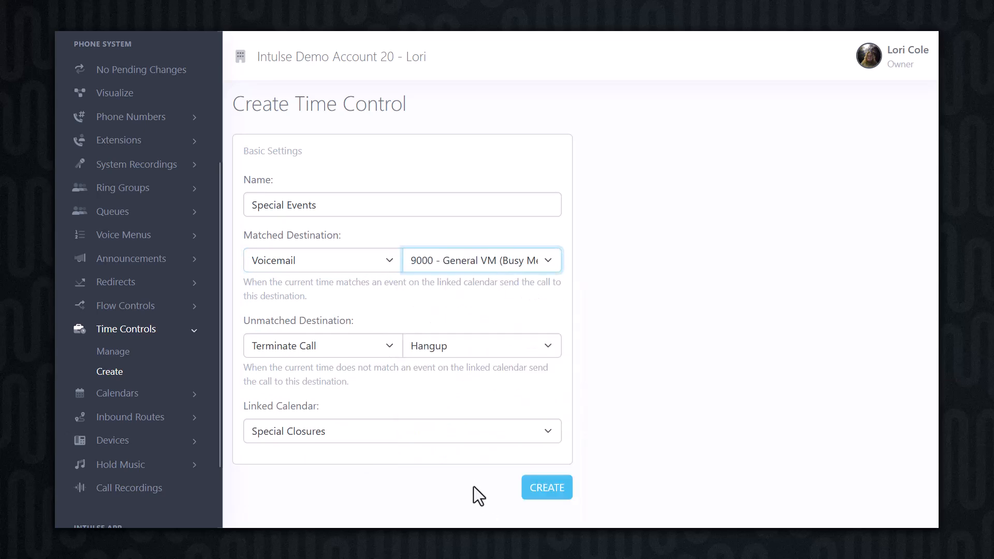
Set the unmatched destination to the Open Hours time control and create the Special Events time control
left_click(389, 346)
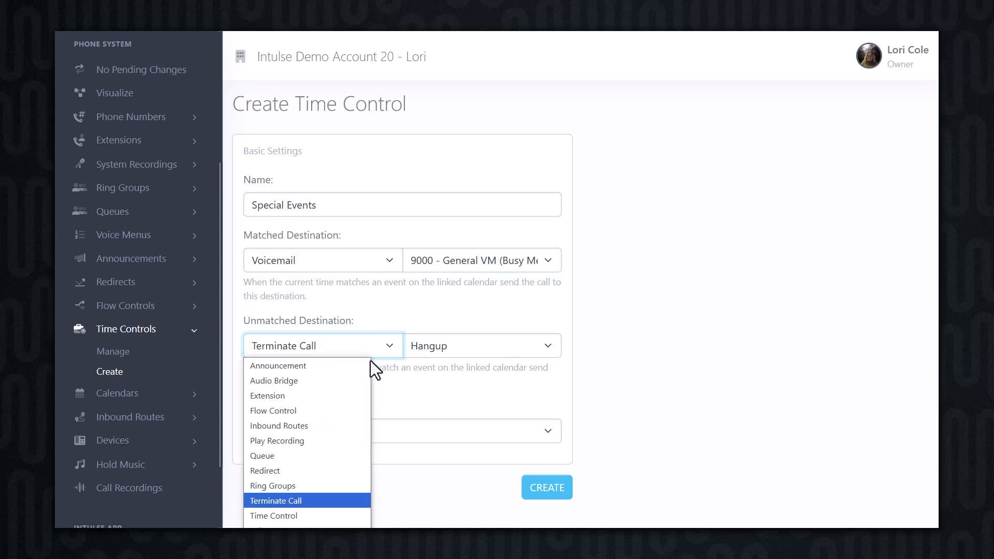
left_click(309, 516)
left_click(491, 353)
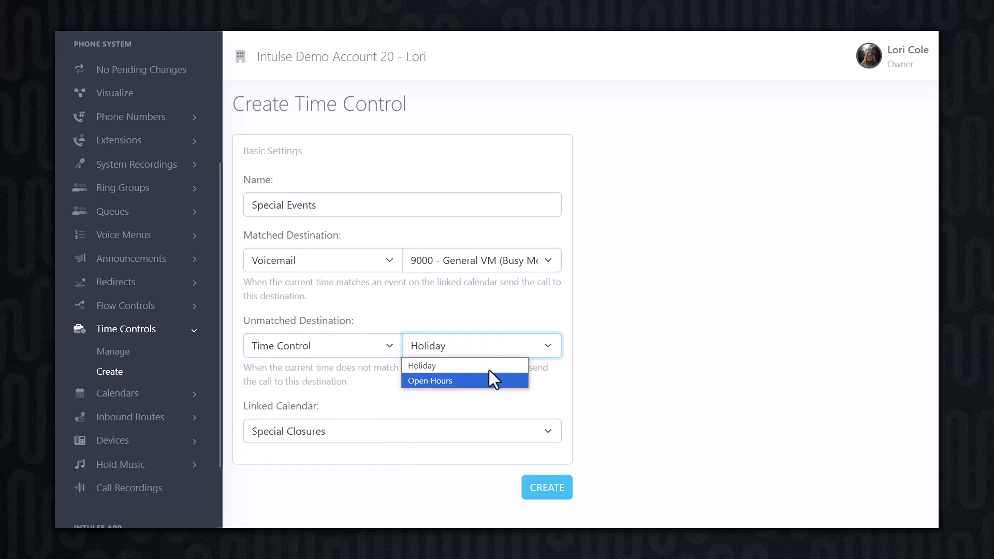
left_click(487, 377)
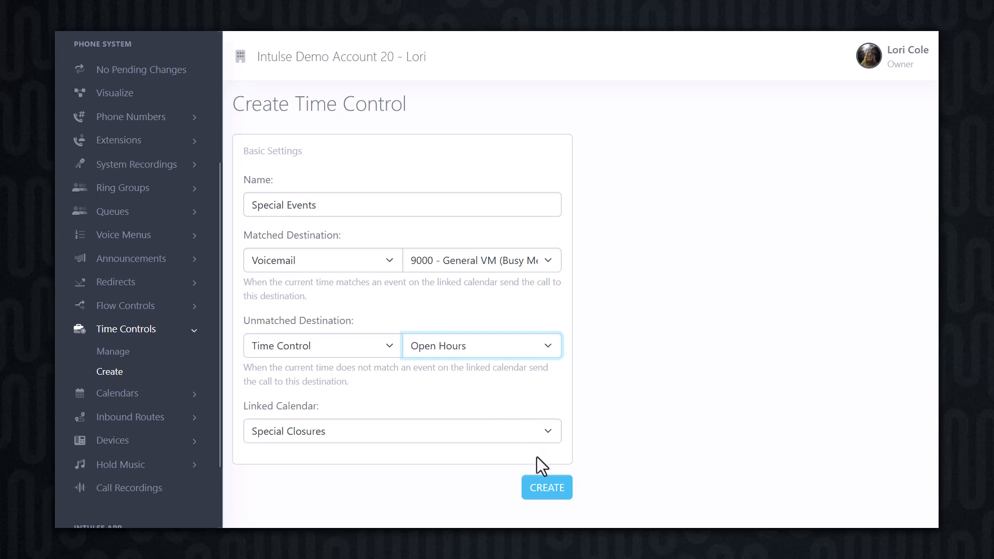
left_click(555, 493)
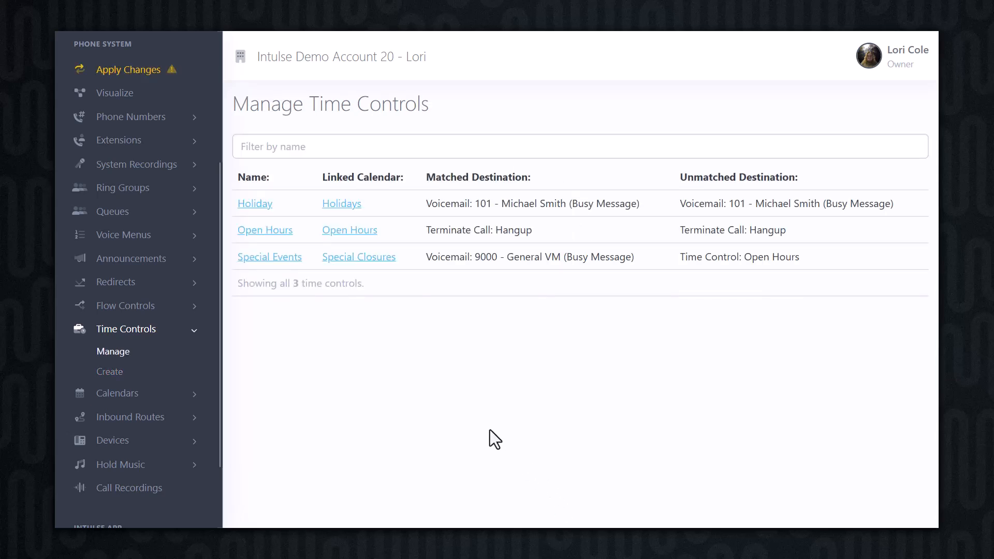
Open the Open Hours time control and set its matched destination to the ring group 6000 - Support Team
left_click(274, 231)
left_click(393, 304)
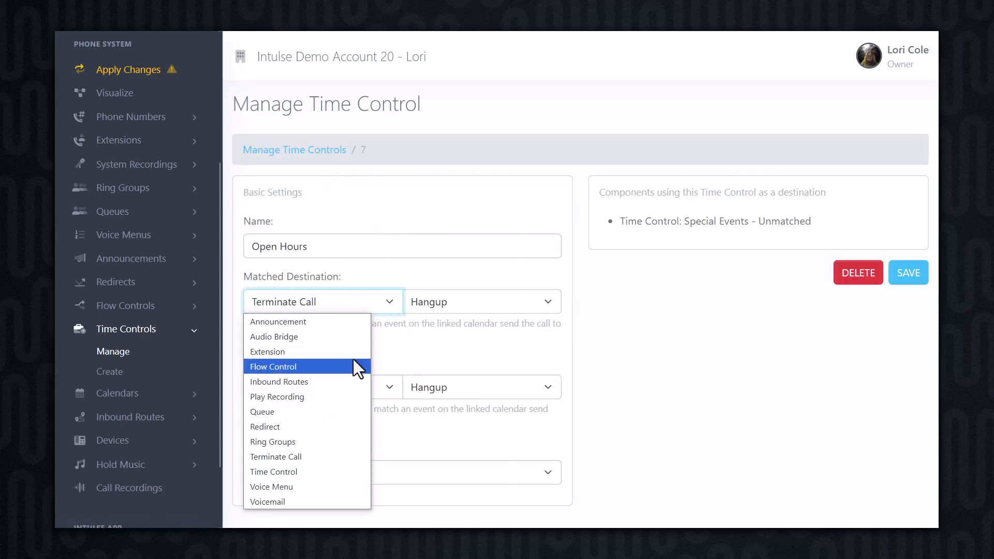
left_click(278, 443)
left_click(511, 307)
left_click(489, 338)
Set the unmatched destination of Open Hours to the voicemail 9000 - General VM (Unavailable Message) and save the time control
left_click(393, 389)
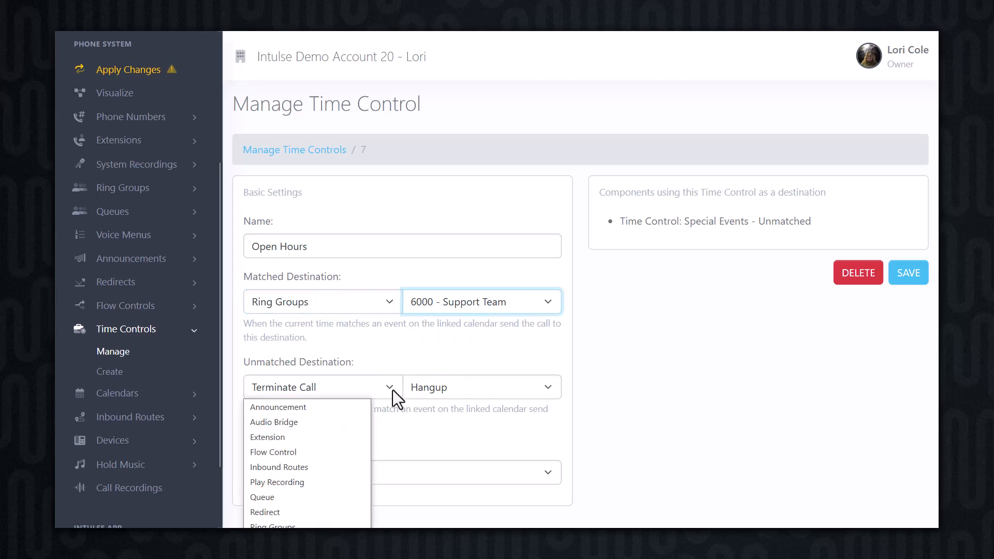
left_click(363, 511)
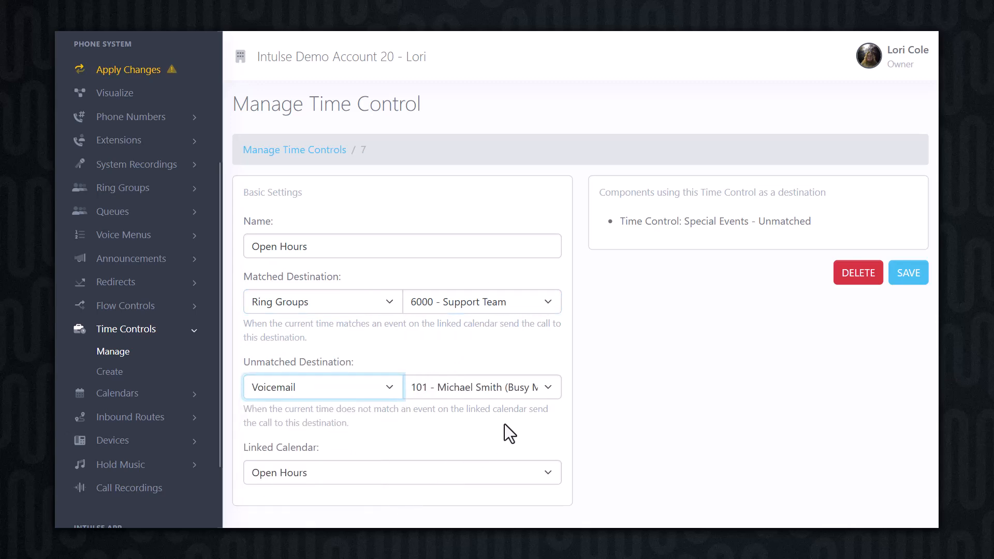
left_click(546, 394)
scroll(539, 425, "down", 10)
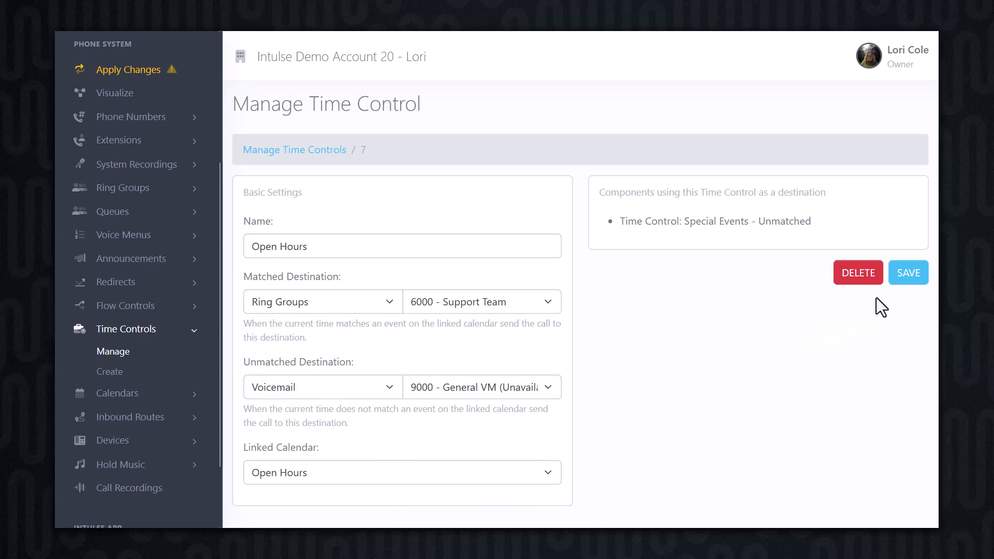
left_click(907, 284)
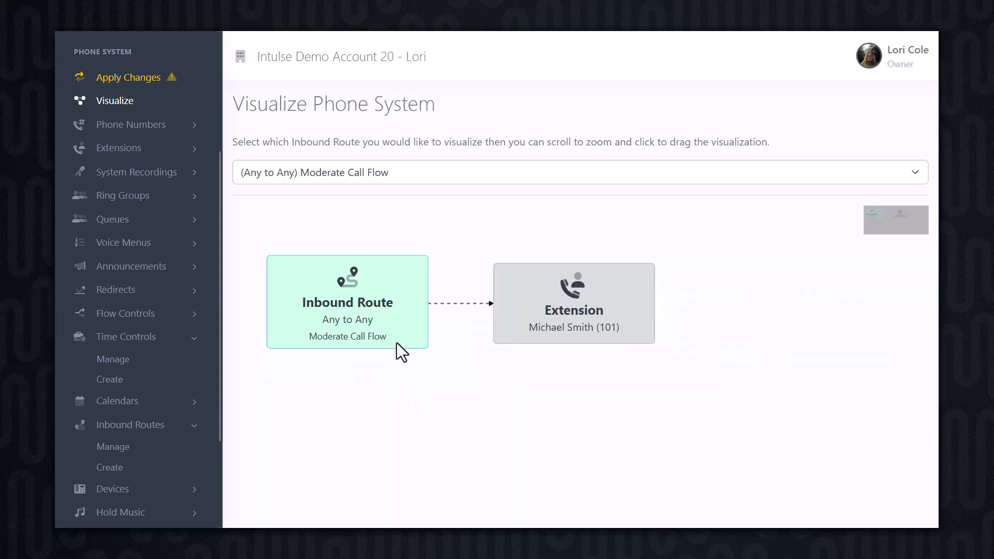
Set the destination of the Moderate Call Flow inbound route to the Holiday time control and save the route
left_click(393, 336)
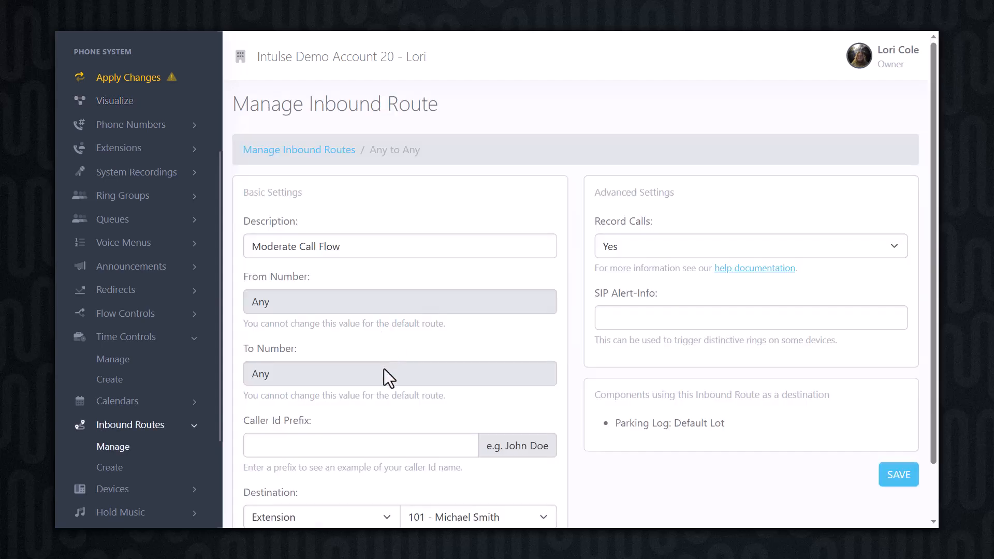
scroll(384, 364, "down", 1)
left_click(383, 454)
key("t")
key("t")
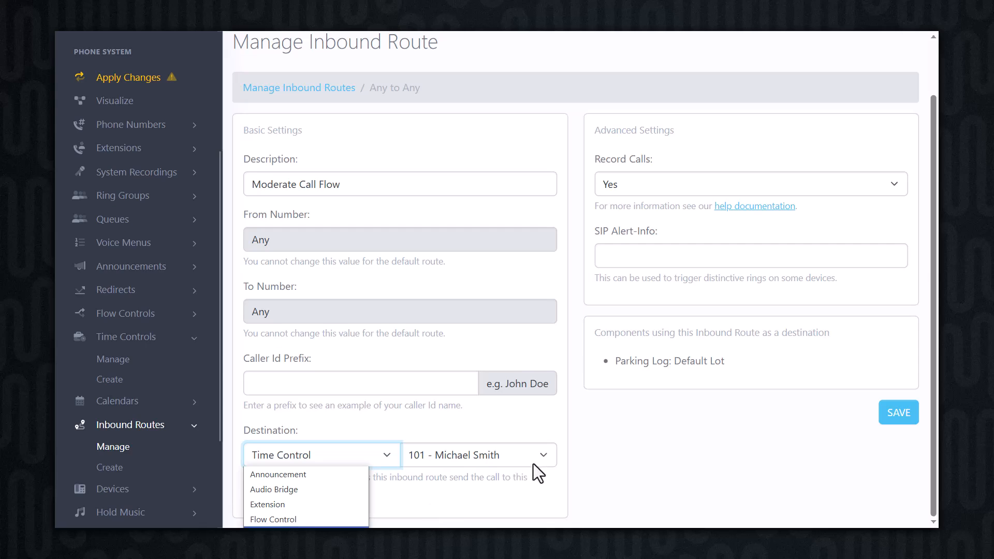
left_click(542, 459)
left_click(451, 477)
left_click(902, 415)
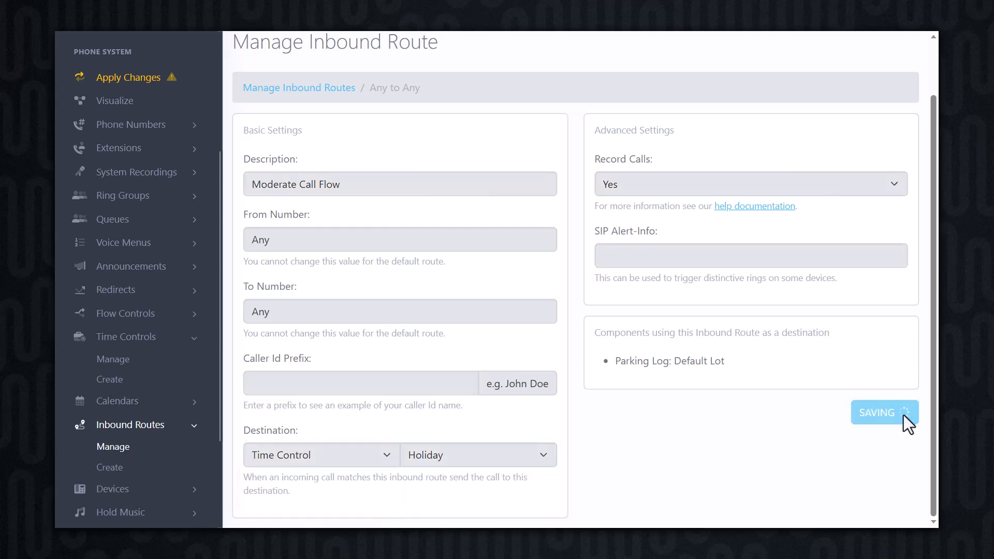
Open the Holiday time control and set its matched destination to the voicemail 9000 - General VM (Busy Message)
left_click(113, 360)
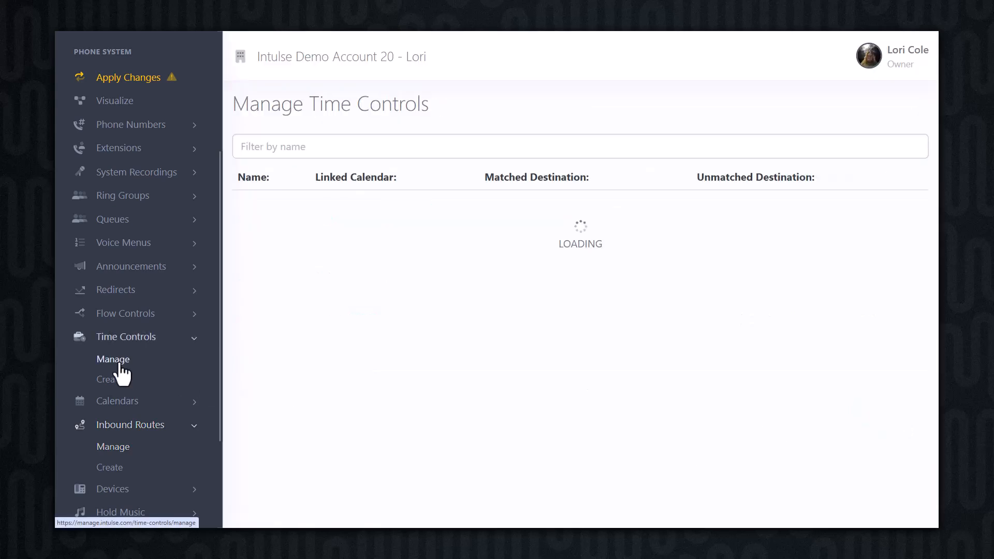
left_click(253, 203)
left_click(366, 295)
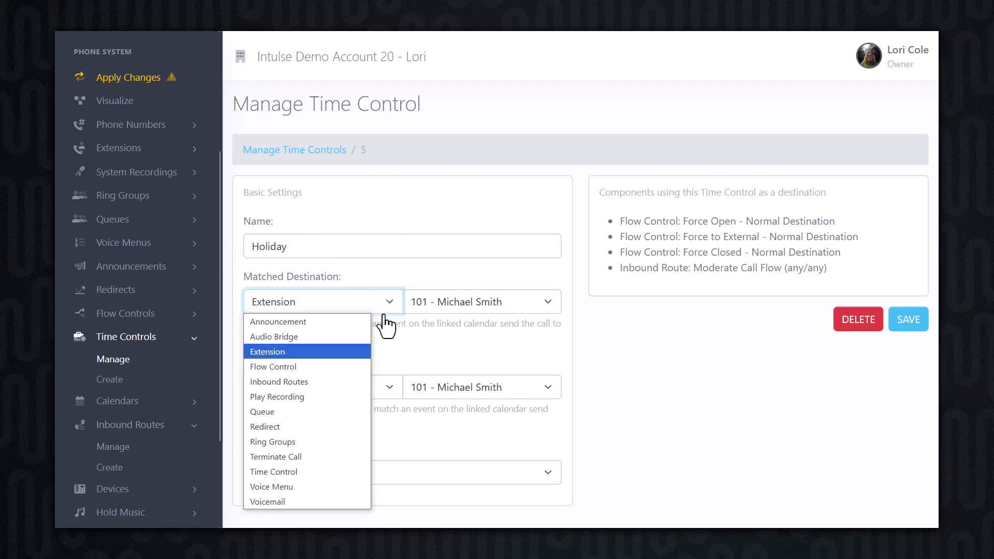
left_click(290, 500)
left_click(548, 307)
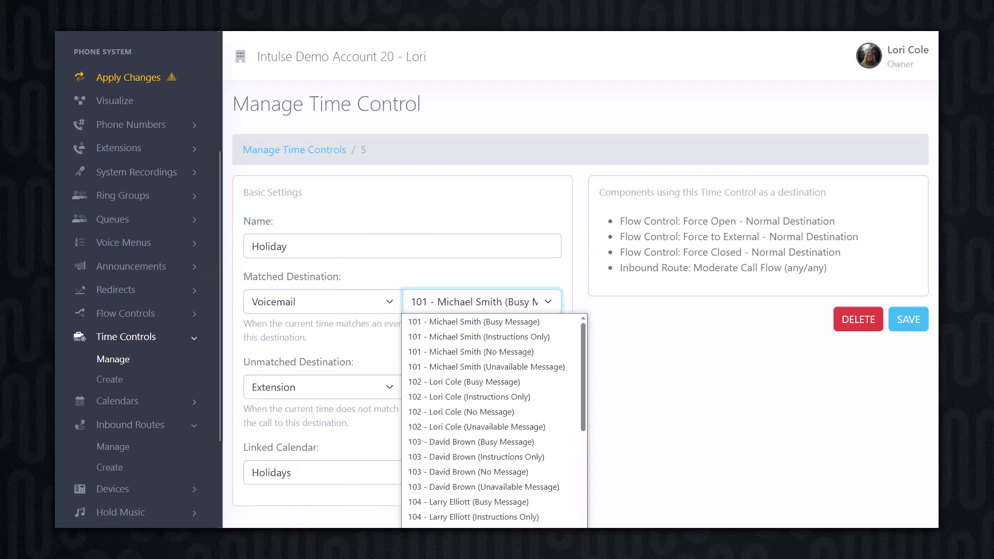
scroll(538, 523, "down", 10)
left_click(538, 538)
left_click(625, 469)
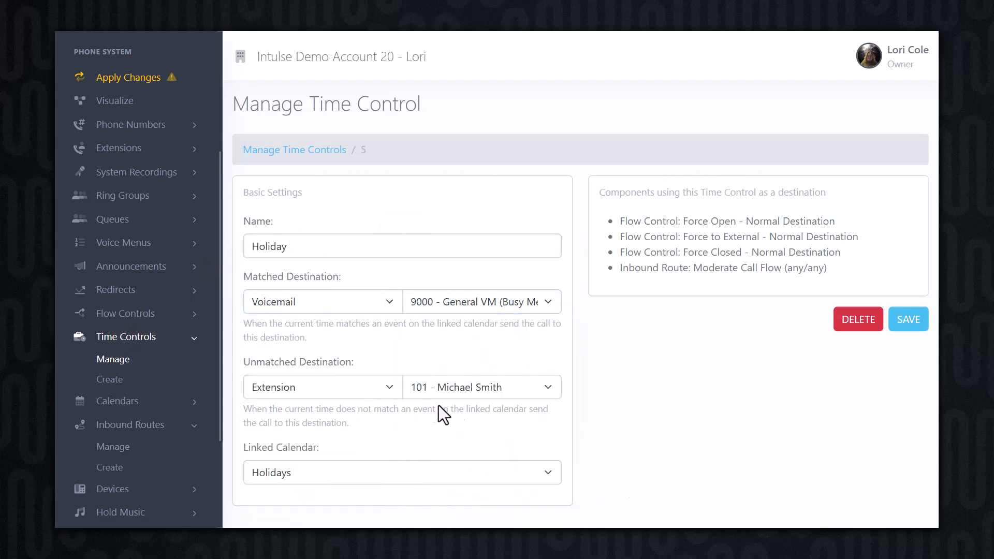
Set the unmatched destination of Holiday to the Special Events time control and save the time control
left_click(370, 391)
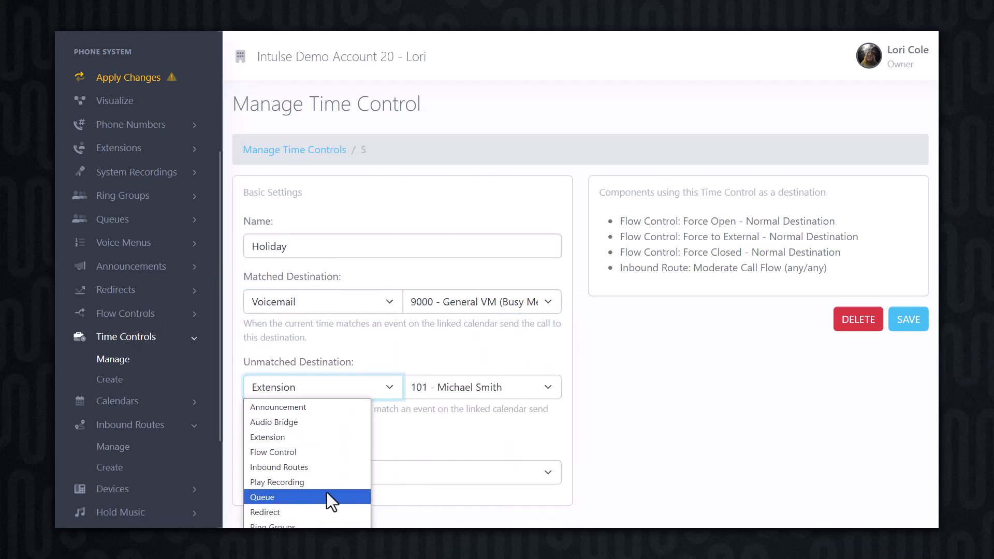
left_click(331, 556)
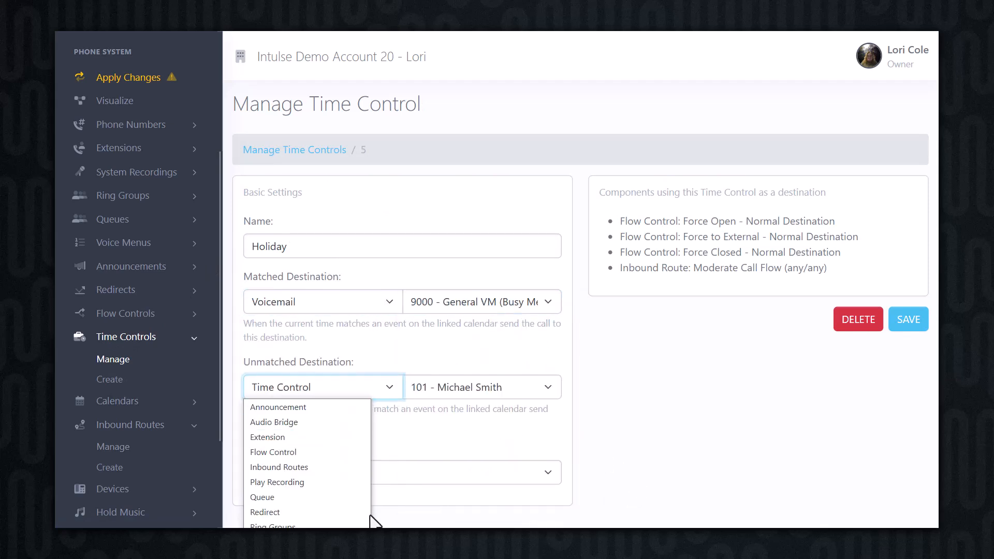
left_click(484, 391)
left_click(465, 434)
left_click(908, 320)
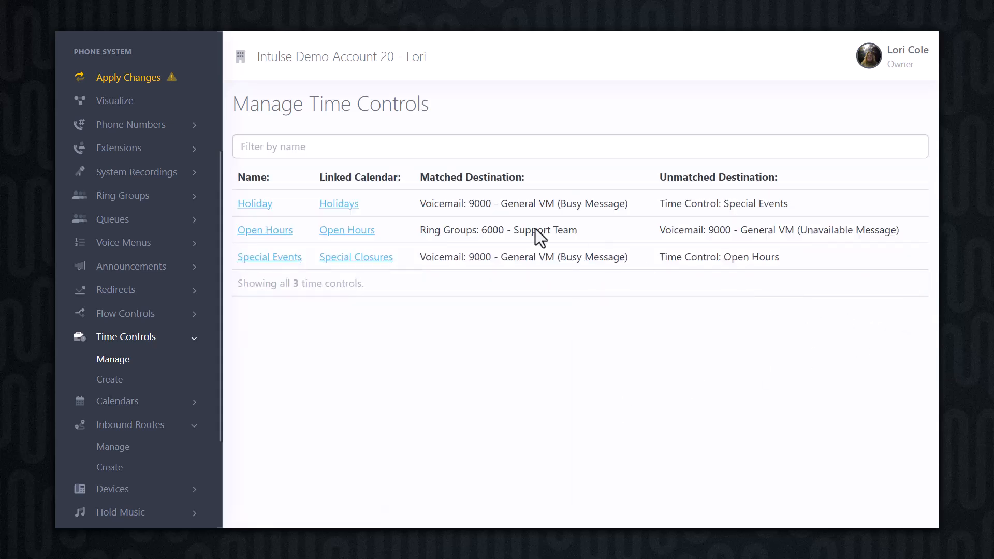
Review the call flow visualization of the inbound routes and apply all pending changes to the phone system
left_click(105, 106)
scroll(385, 339, "up", 3)
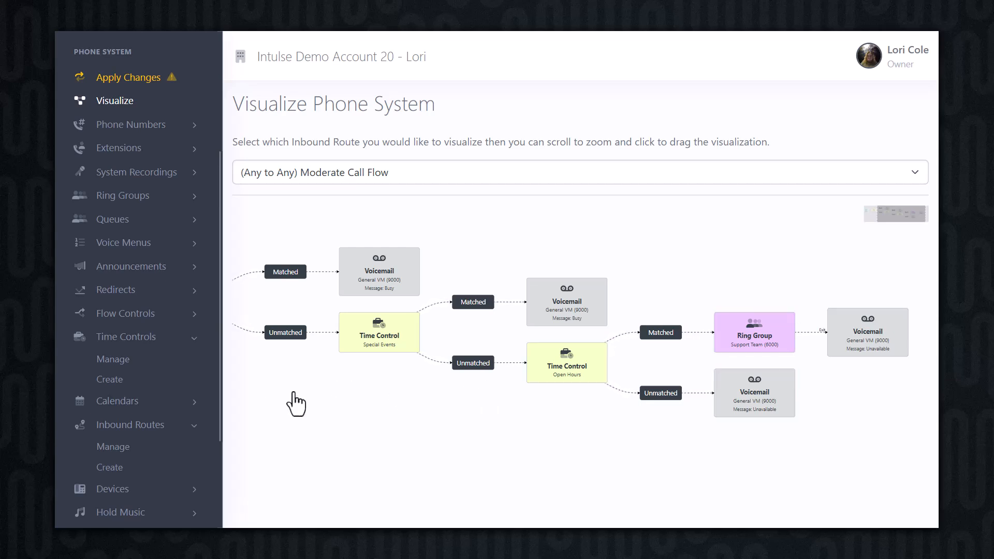
left_click(122, 364)
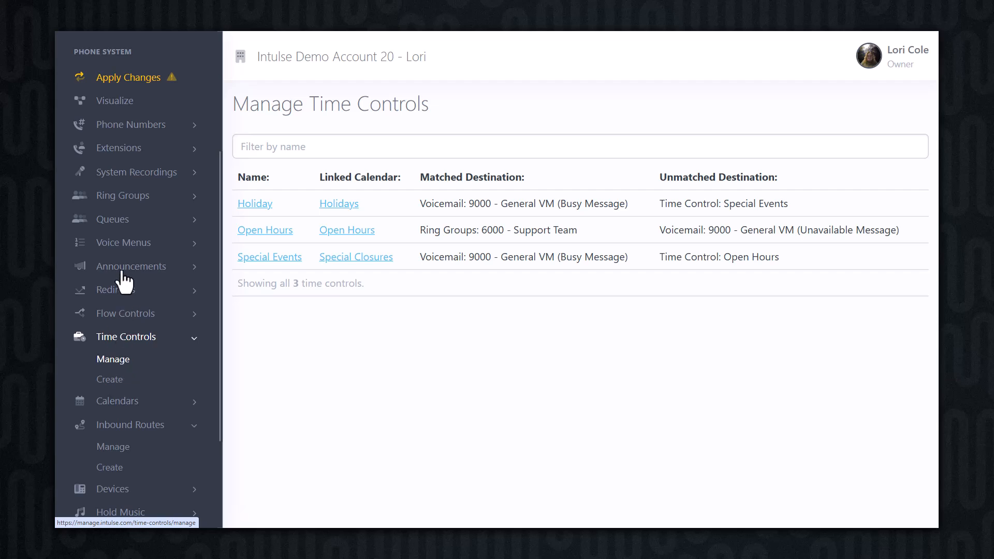
left_click(127, 105)
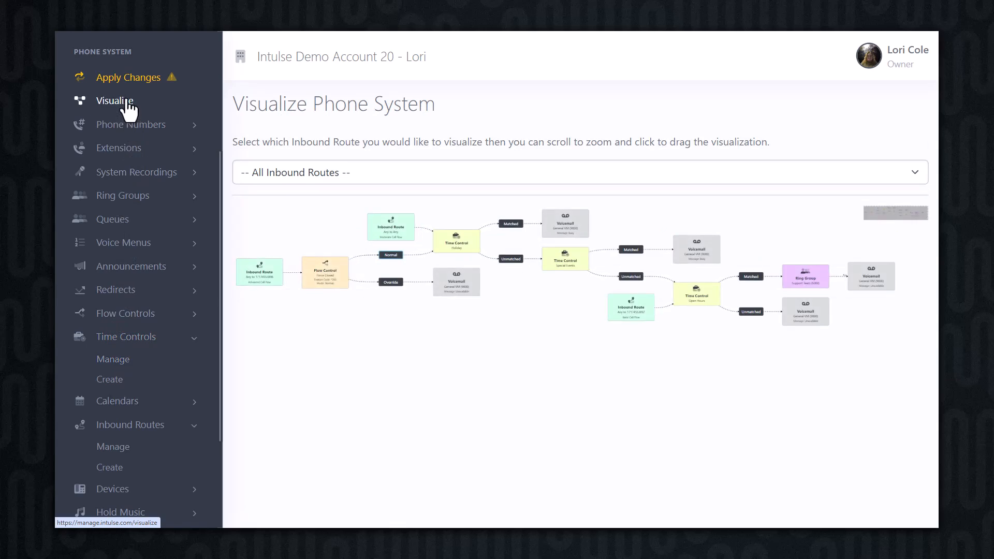
left_click(127, 82)
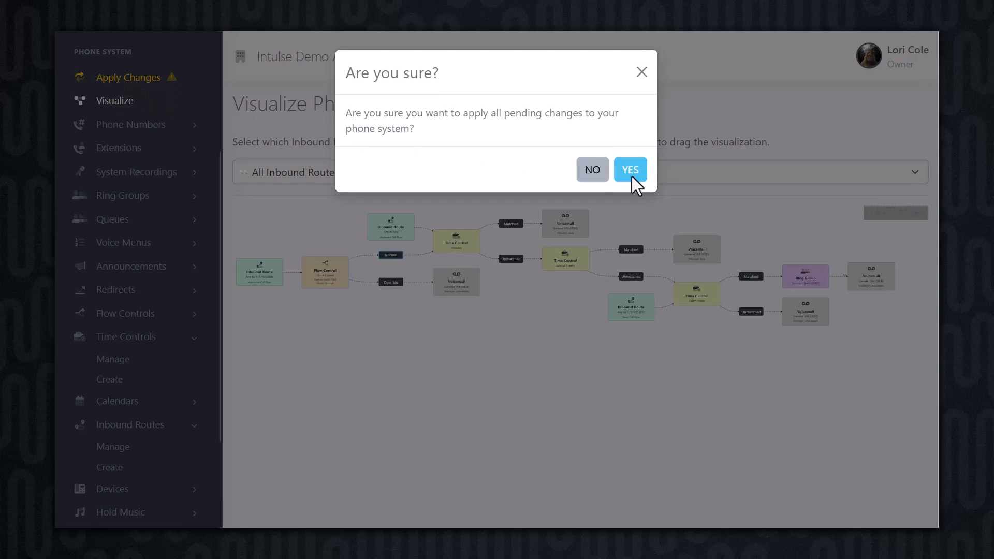
left_click(631, 175)
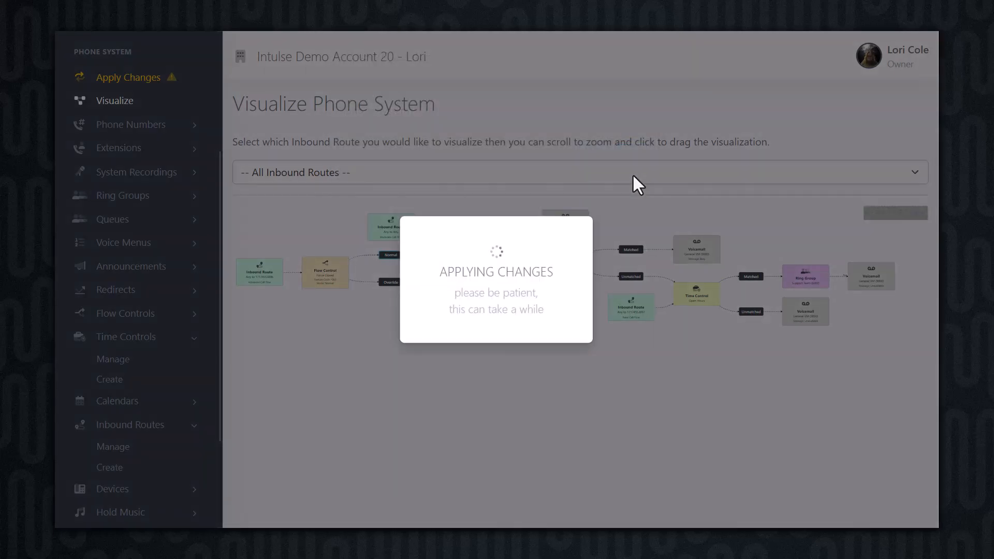